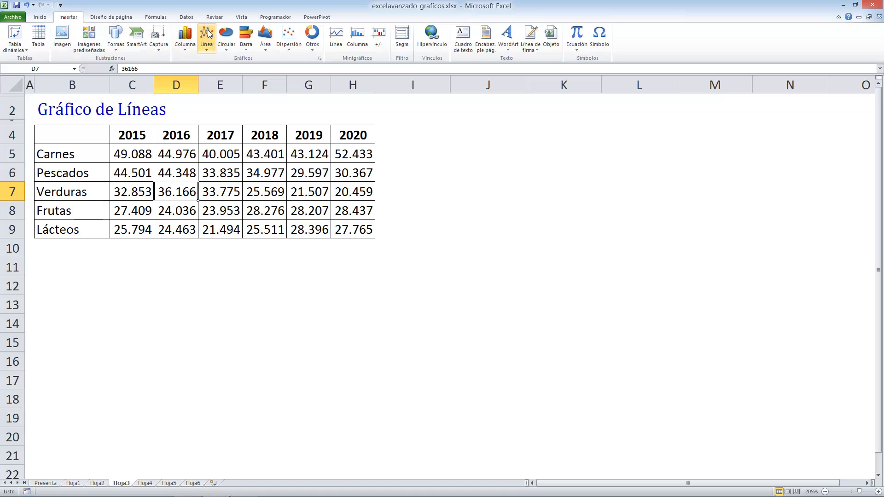
Insert a basic 2D line chart from the whole data table and move it beside the table
{"action": "left_click", "coordinate": [207, 34]}
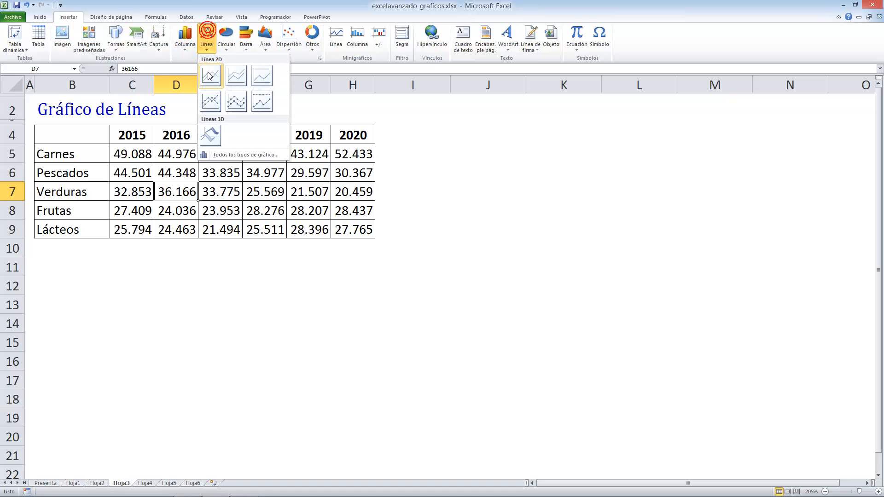
{"action": "left_click", "coordinate": [211, 75]}
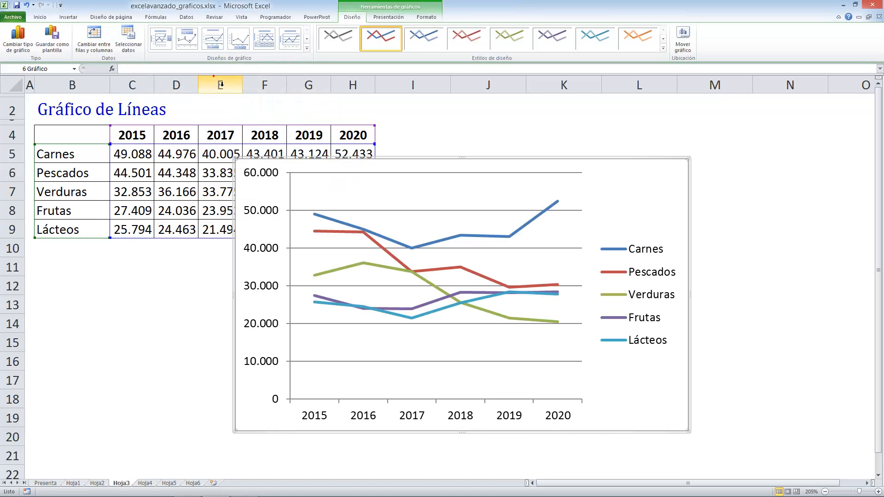
{"action": "left_click_drag", "start_coordinate": [267, 163], "coordinate": [409, 122]}
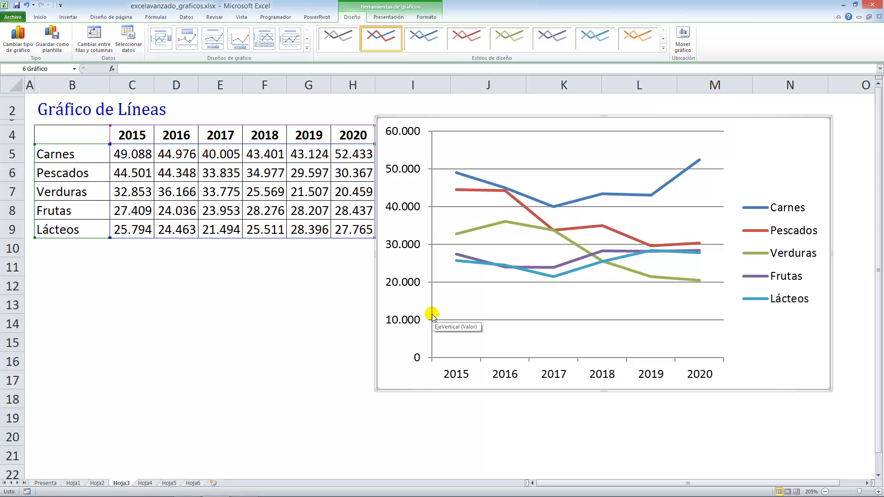
Undo the chart's move and its insertion
{"action": "left_click", "coordinate": [27, 5]}
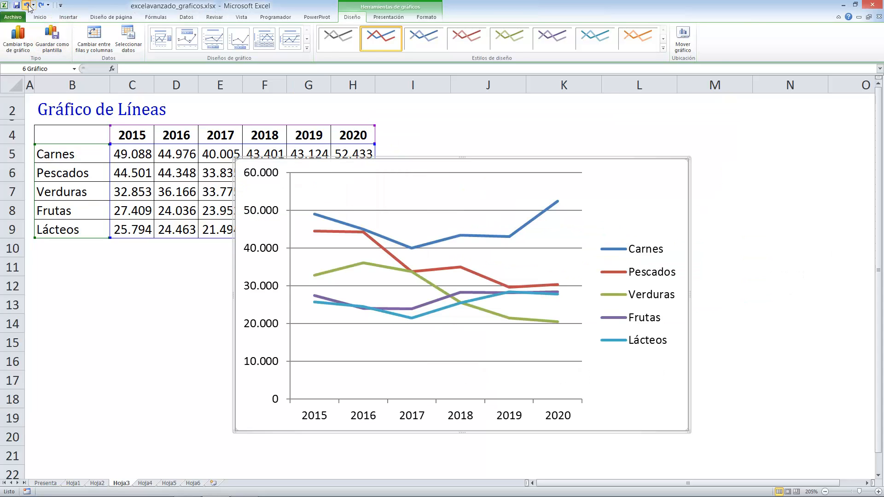
{"action": "left_click", "coordinate": [28, 5]}
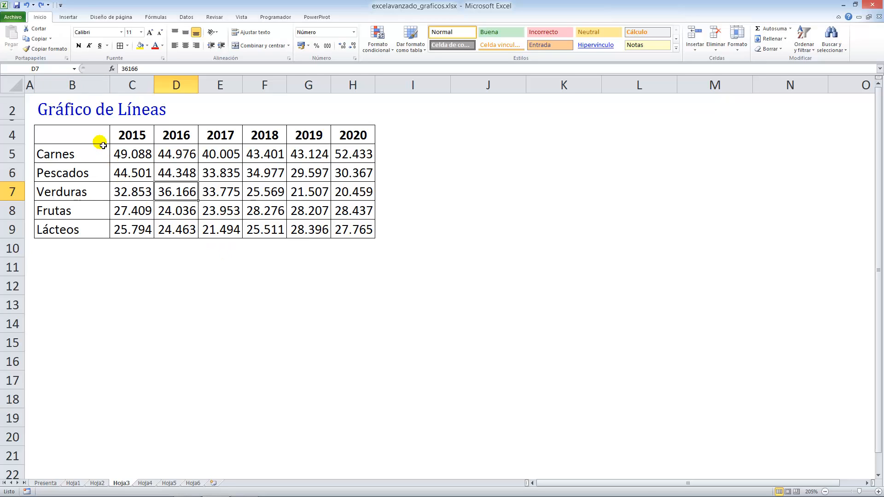
Insert a basic 2D line chart from the year headers and the Carnes row (B4:H5) and place it beside the table
{"action": "left_click_drag", "start_coordinate": [103, 141], "coordinate": [359, 139]}
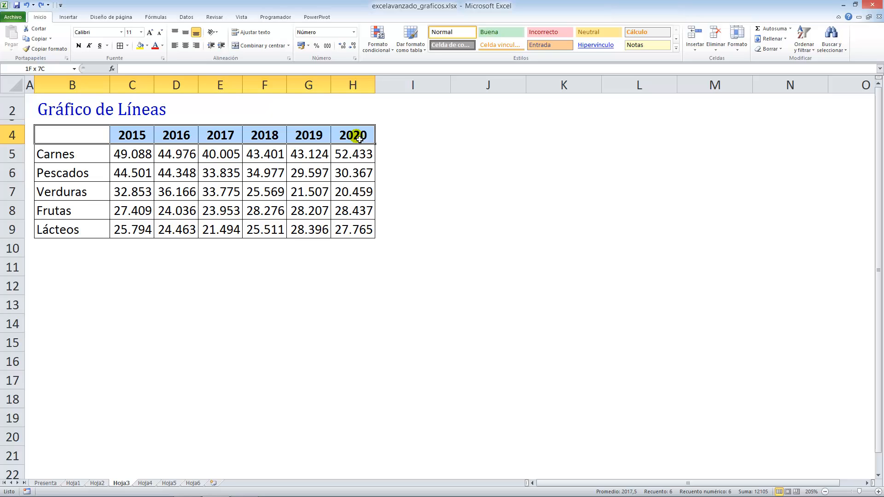
{"action": "left_click_drag", "start_coordinate": [359, 142], "coordinate": [360, 151]}
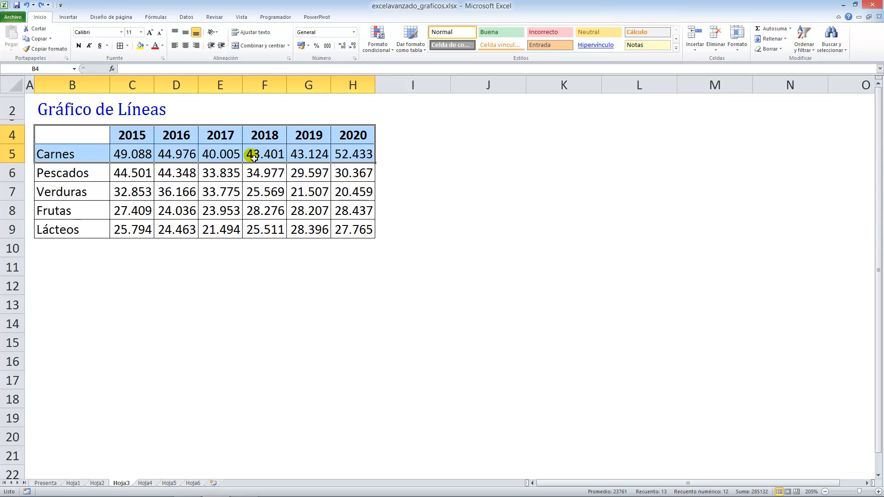
{"action": "left_click", "coordinate": [68, 17]}
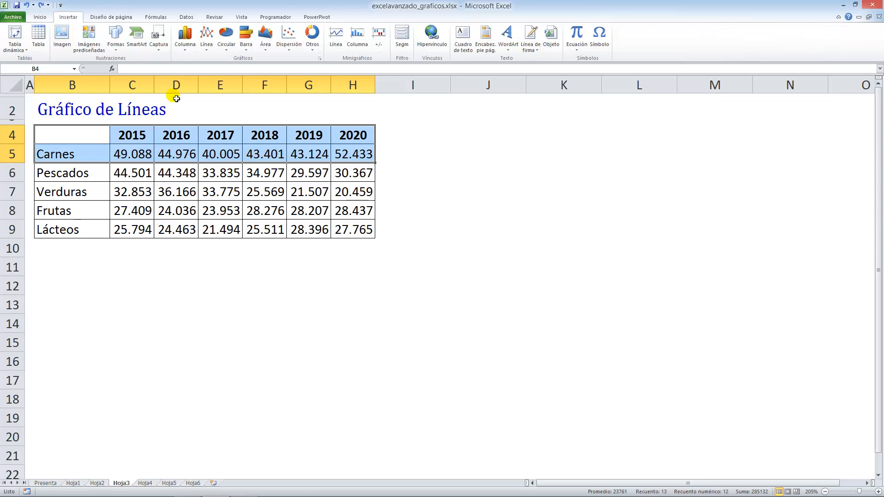
{"action": "left_click", "coordinate": [206, 34]}
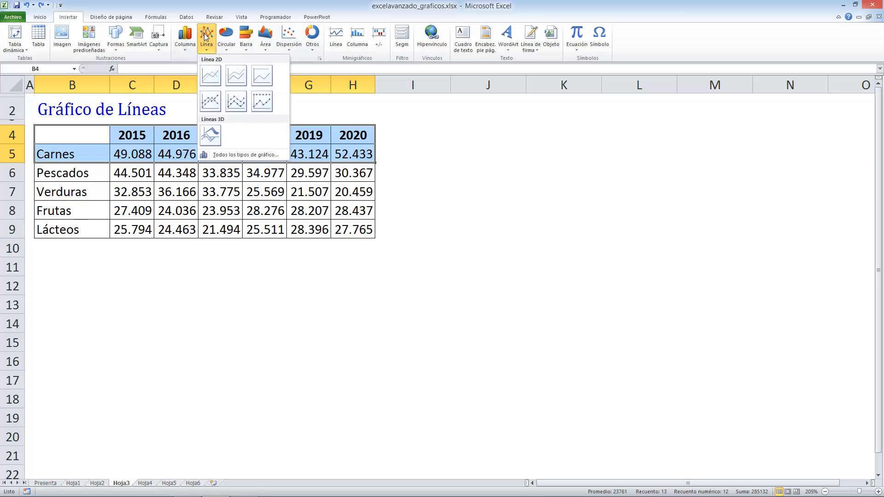
{"action": "left_click", "coordinate": [209, 77]}
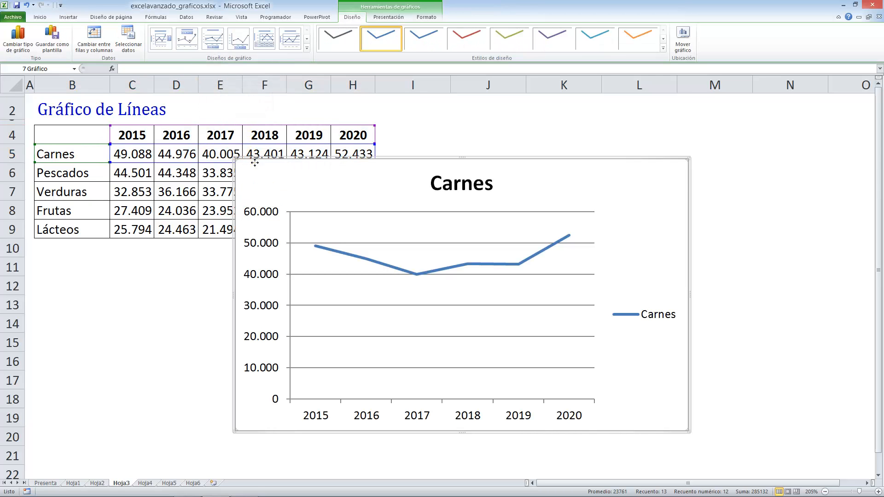
{"action": "mouse_move", "coordinate": [259, 158]}
{"action": "left_mouse_down"}
{"action": "mouse_move", "coordinate": [344, 132]}
{"action": "mouse_move", "coordinate": [335, 111]}
{"action": "mouse_move", "coordinate": [412, 125]}
{"action": "mouse_move", "coordinate": [402, 111]}
{"action": "left_mouse_up"}
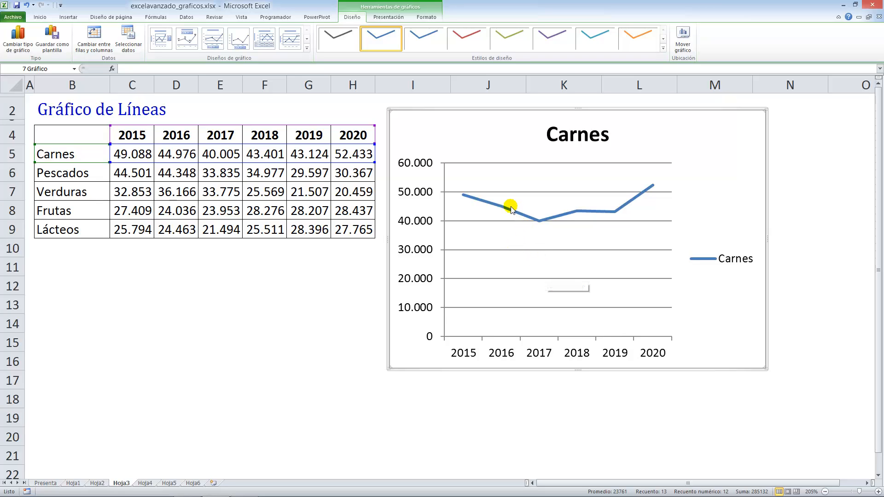
{"action": "left_click", "coordinate": [492, 206]}
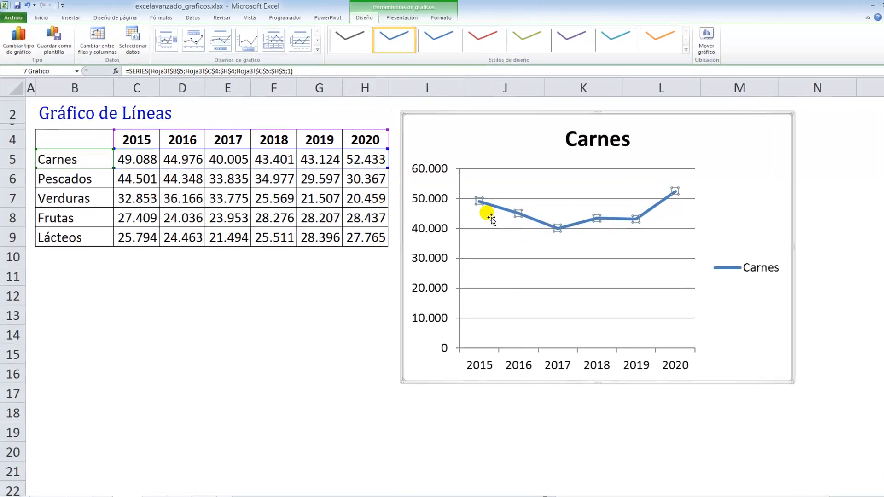
{"action": "left_click", "coordinate": [133, 37]}
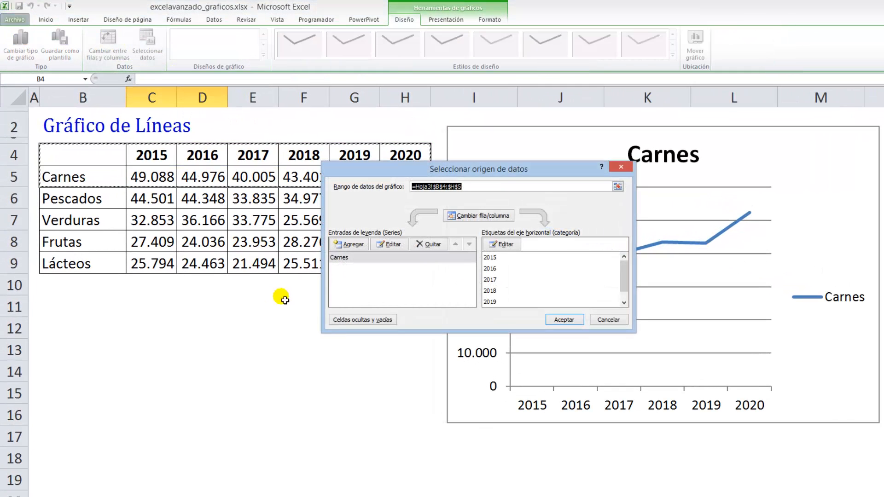
{"action": "left_click", "coordinate": [353, 245]}
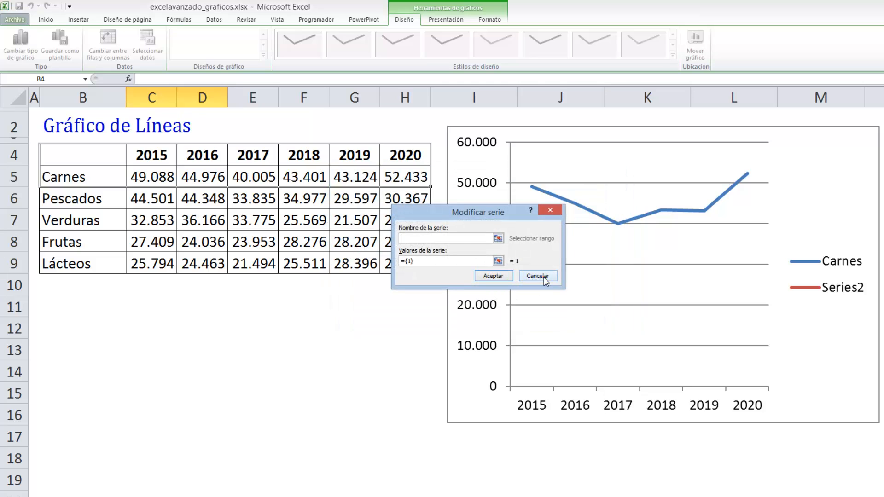
{"action": "left_click", "coordinate": [537, 276]}
{"action": "left_click", "coordinate": [609, 320]}
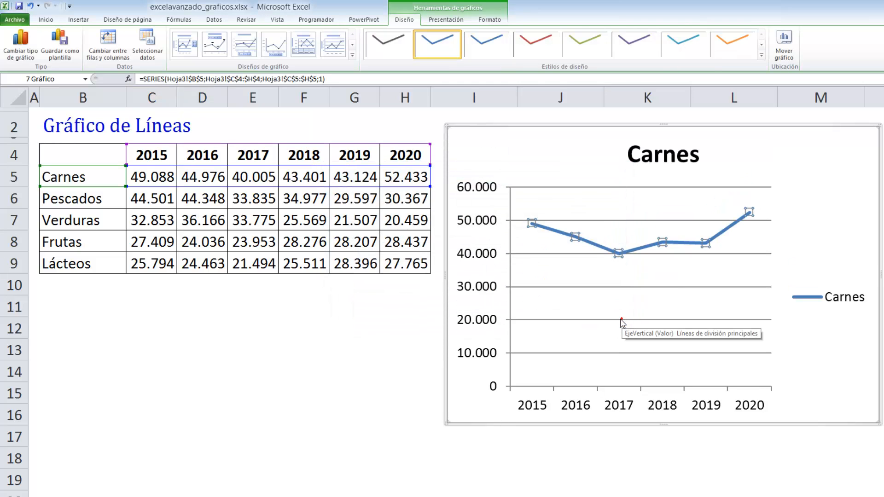
Add the Pescados, Verduras, Frutas and Lácteos series to the chart by copying B6:H9 and pasting it into the chart
{"action": "left_click_drag", "start_coordinate": [97, 202], "coordinate": [399, 256]}
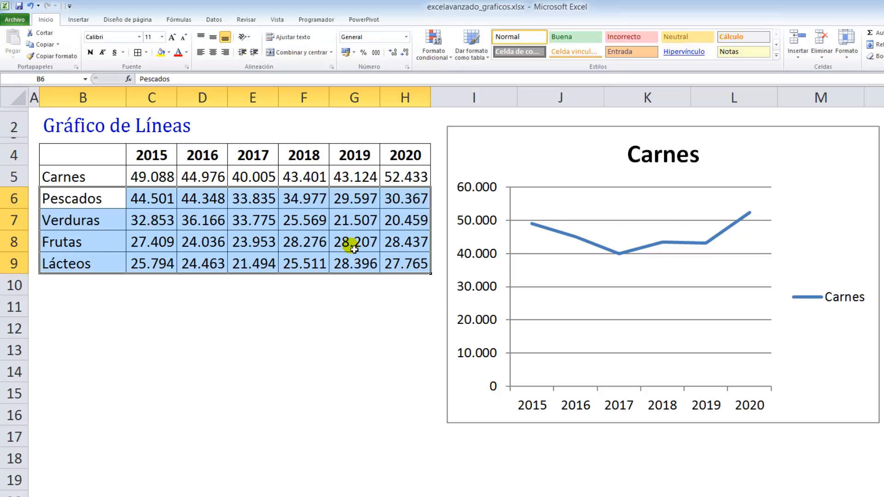
{"action": "key", "text": "ctrl+c"}
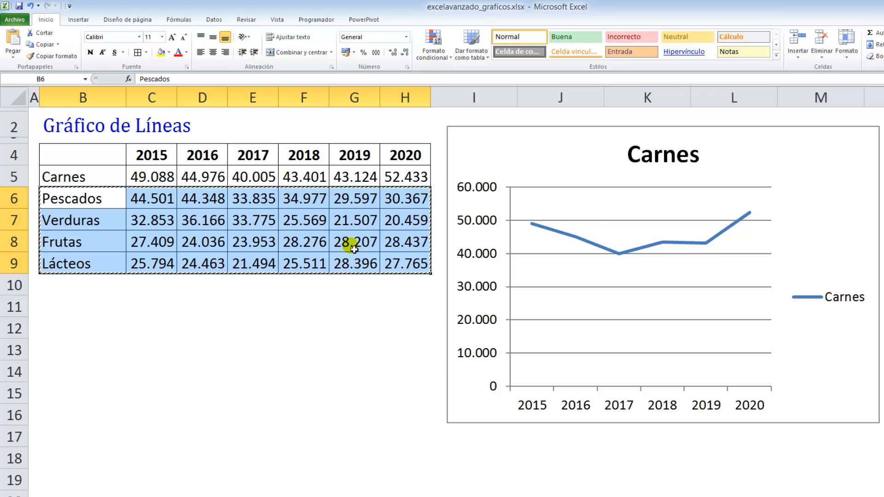
{"action": "left_click", "coordinate": [590, 280]}
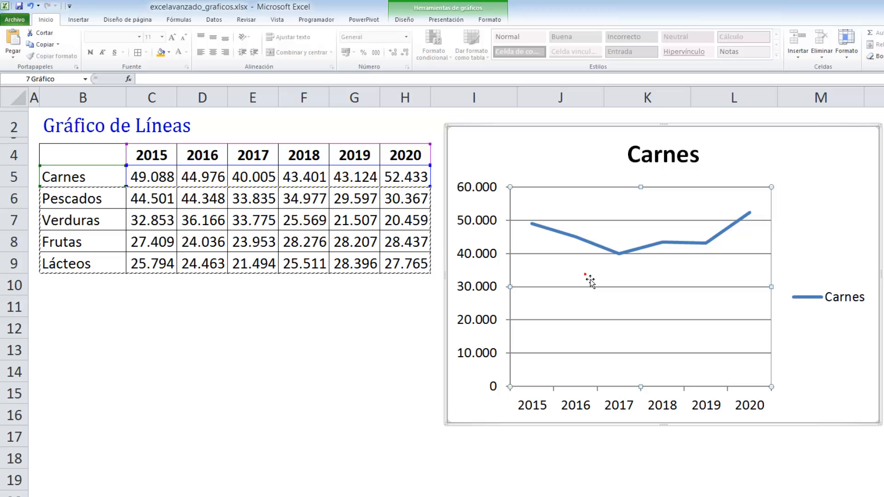
{"action": "key", "text": "ctrl+v"}
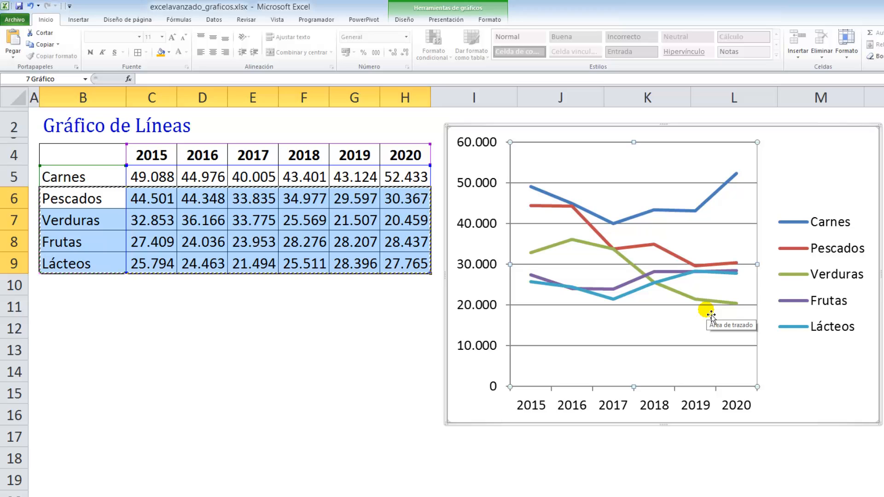
{"action": "left_click", "coordinate": [807, 353]}
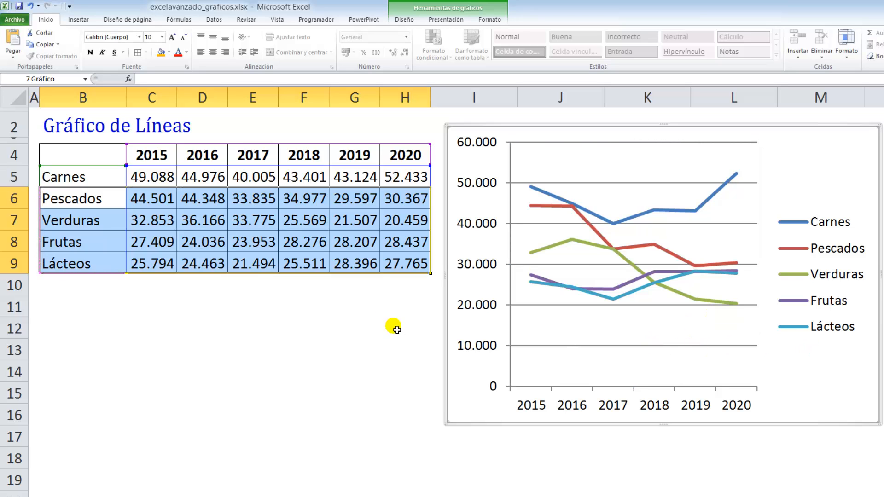
Replace the year headers in C4:H4 with the weekdays Lunes through Sábado and widen column E to fit Miércoles
{"action": "left_click", "coordinate": [256, 246]}
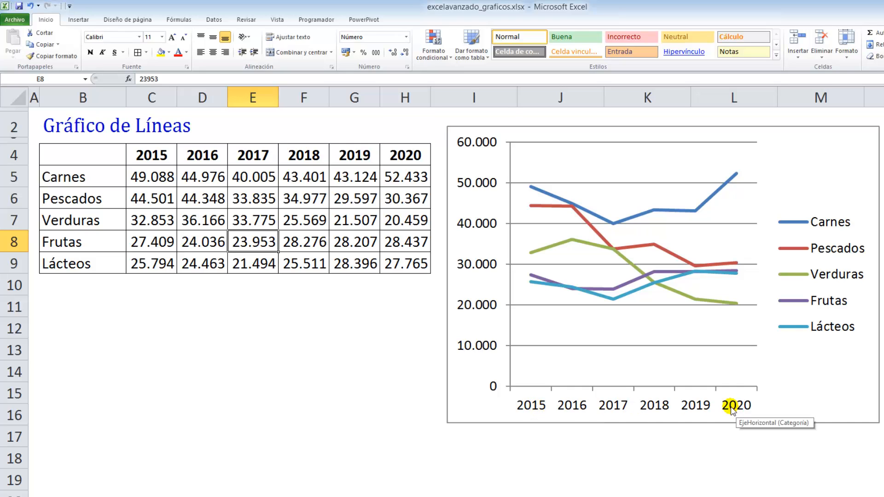
{"action": "left_click", "coordinate": [168, 154]}
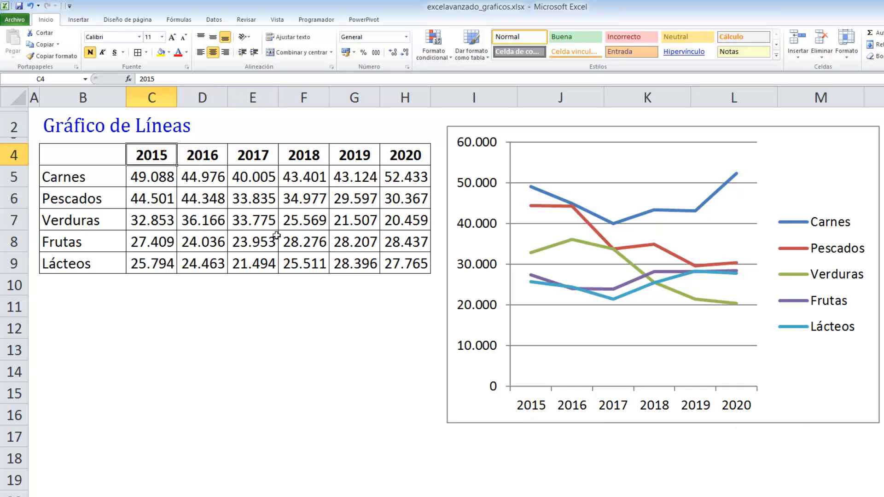
{"action": "type", "text": "Lu"}
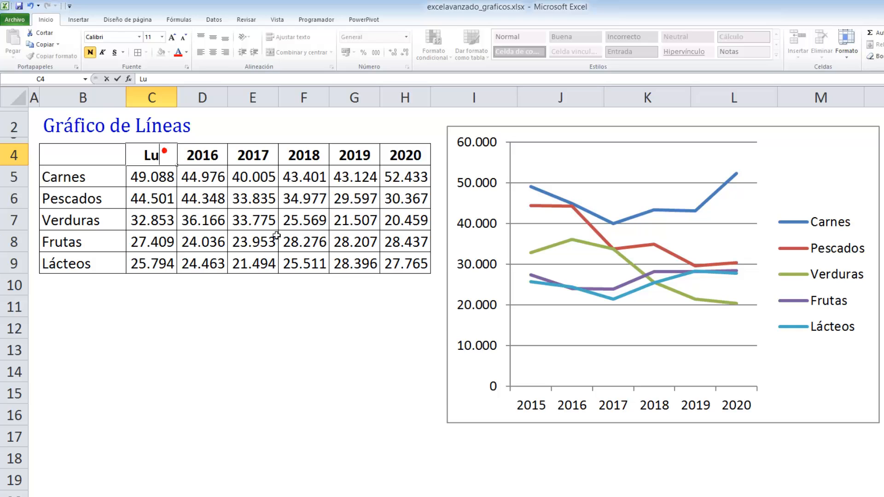
{"action": "type", "text": "nes"}
{"action": "key", "text": "Tab"}
{"action": "type", "text": "Martes"}
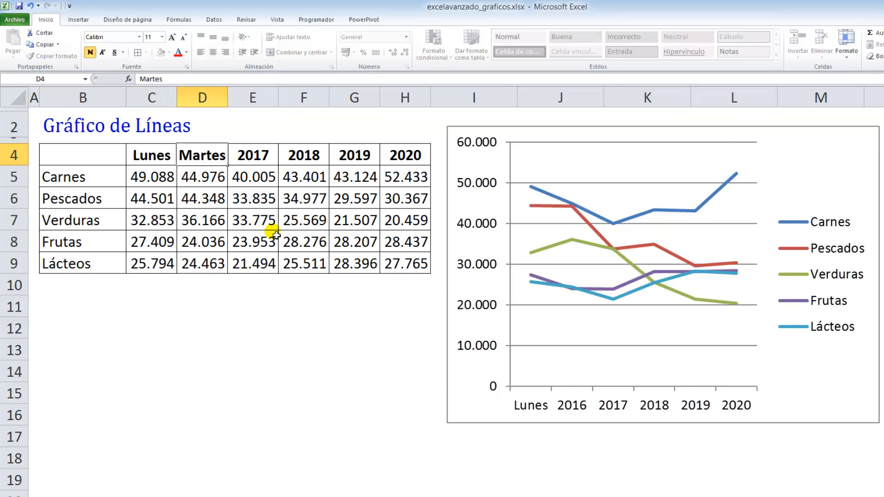
{"action": "key", "text": "ctrl+Return"}
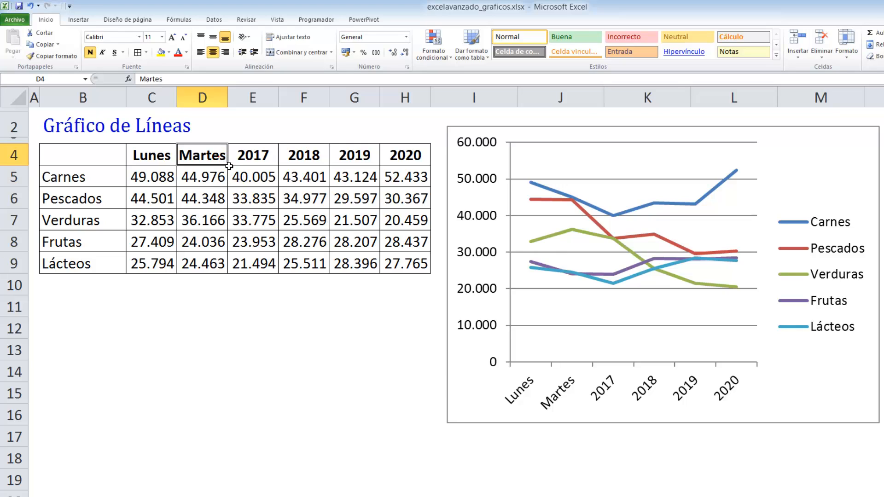
{"action": "left_click_drag", "start_coordinate": [231, 169], "coordinate": [407, 170]}
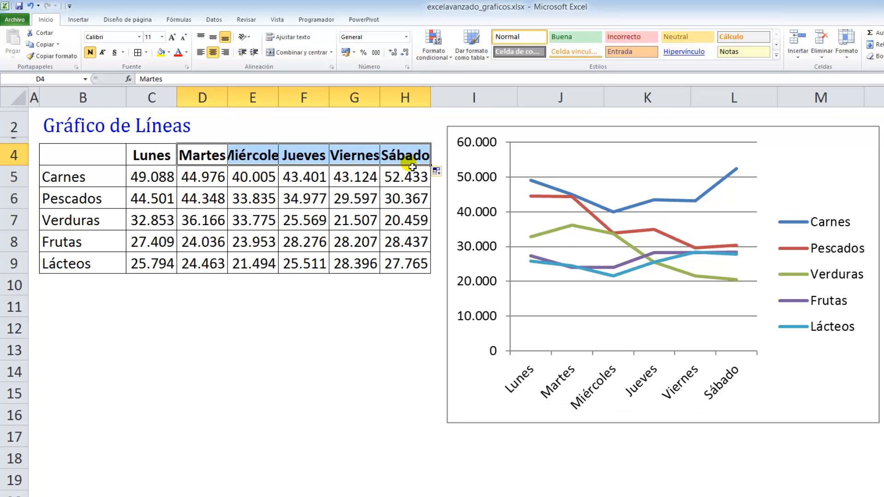
{"action": "left_click", "coordinate": [328, 130]}
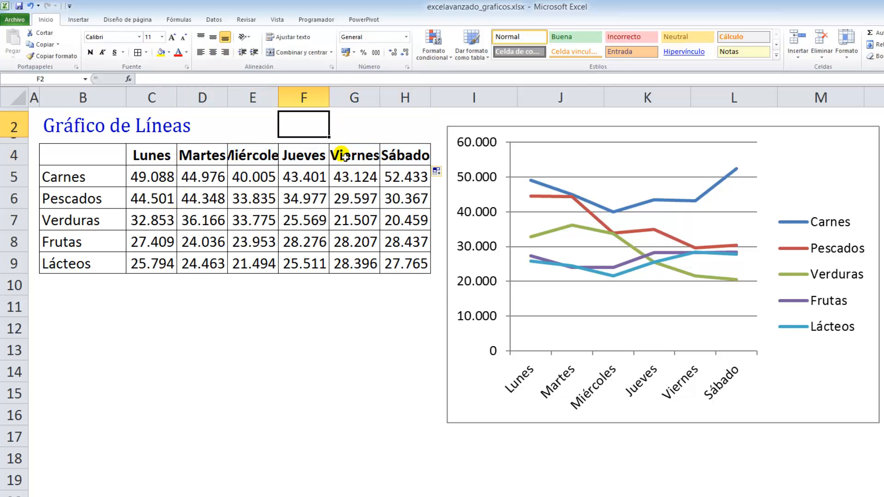
{"action": "left_click_drag", "start_coordinate": [279, 101], "coordinate": [293, 99]}
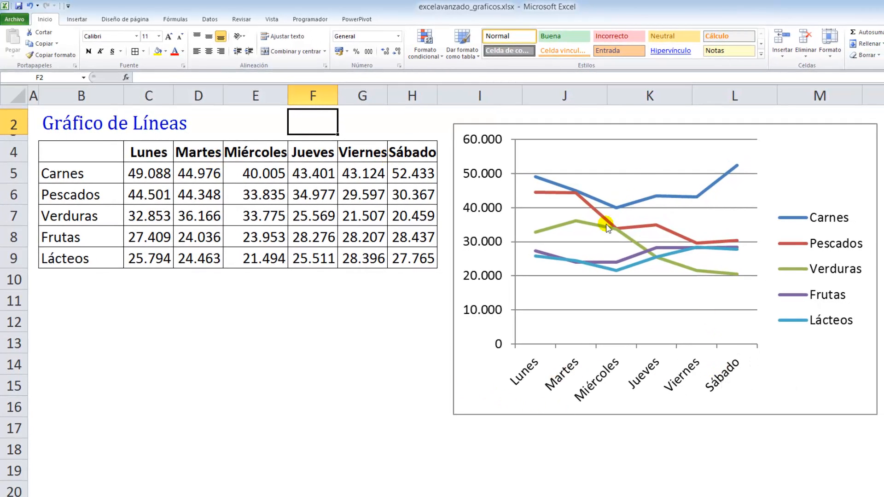
Set the chart's vertical axis minimum to a fixed value of 20000
{"action": "mouse_move", "coordinate": [726, 276]}
{"action": "left_click", "coordinate": [408, 221]}
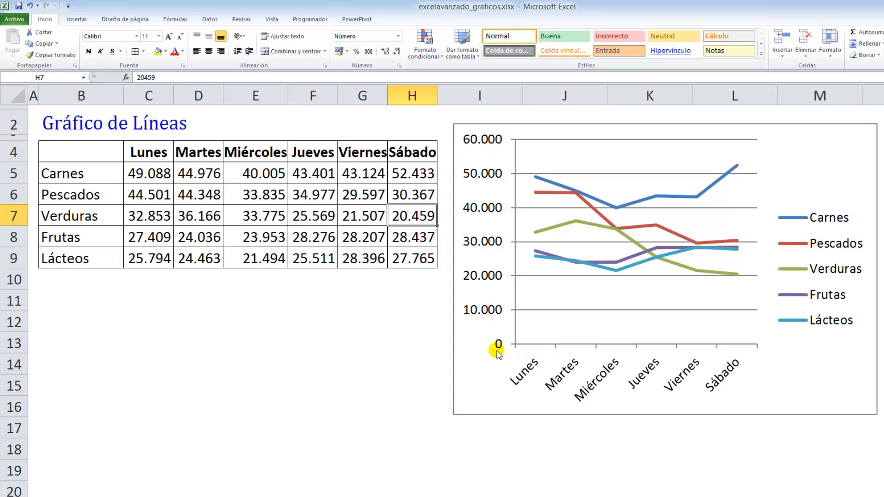
{"action": "right_click", "coordinate": [482, 244]}
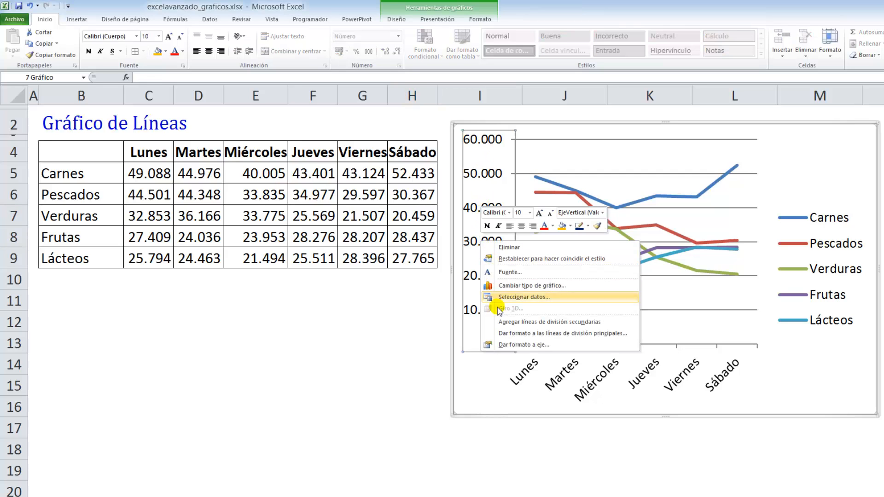
{"action": "left_click", "coordinate": [535, 345]}
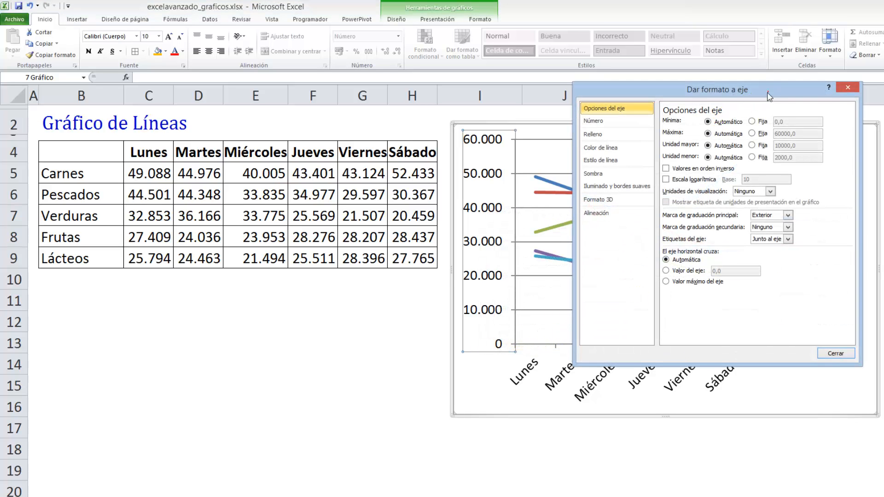
{"action": "left_click_drag", "start_coordinate": [768, 96], "coordinate": [350, 108]}
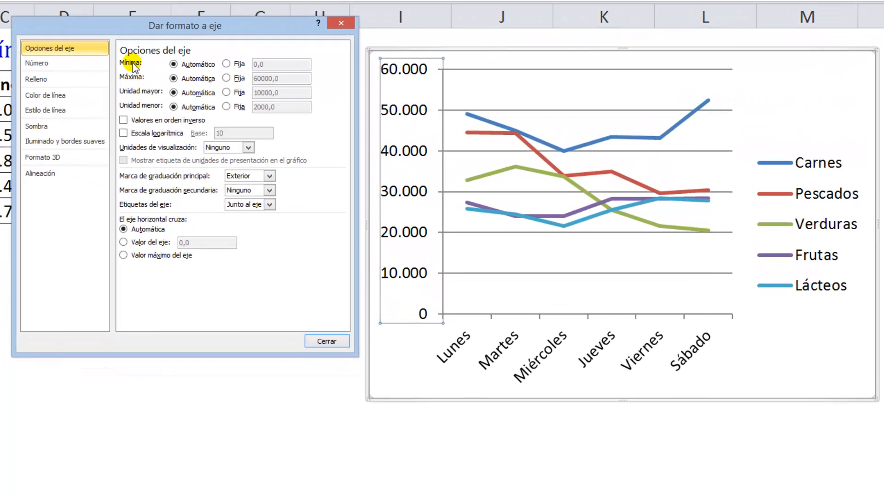
{"action": "left_click", "coordinate": [238, 66]}
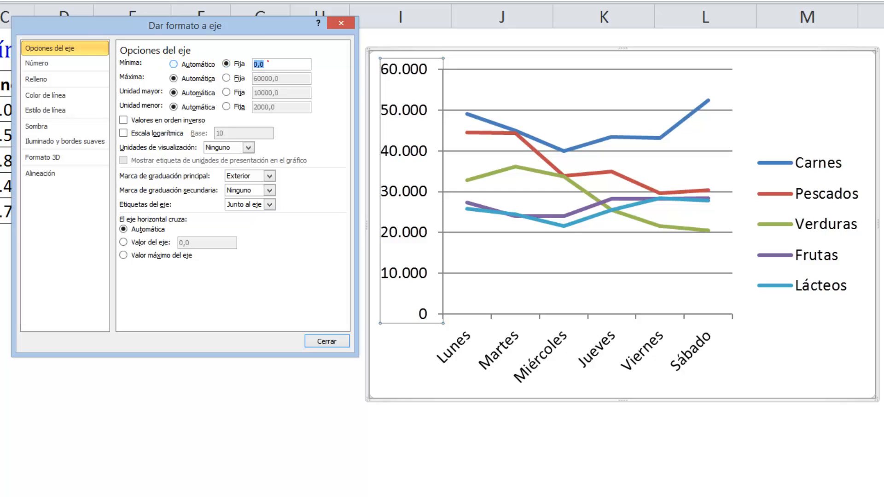
{"action": "type", "text": "20000"}
{"action": "left_click", "coordinate": [327, 341]}
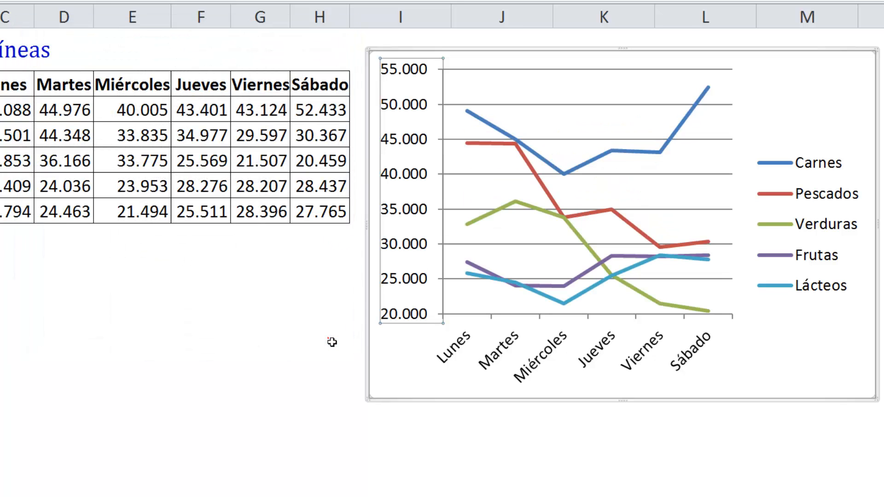
{"action": "left_click", "coordinate": [422, 344]}
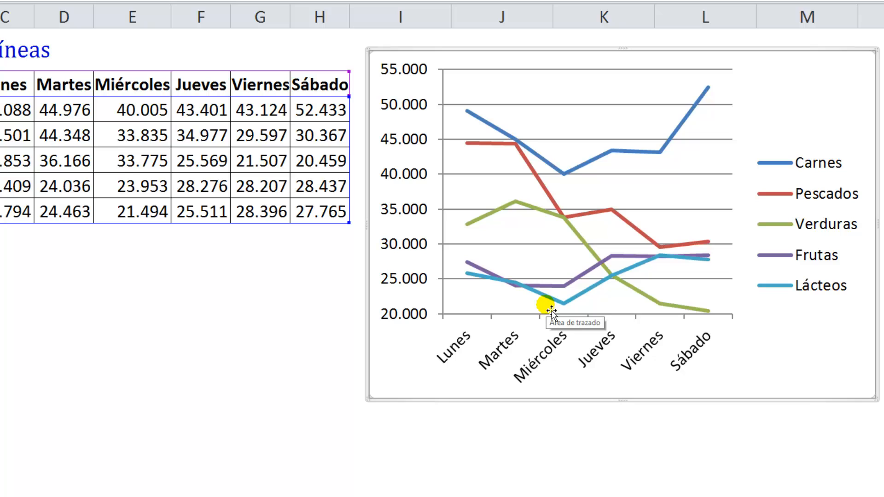
Widen the chart across the table so the weekday labels read horizontally, and reposition it lower with the table headers exposed
{"action": "left_click", "coordinate": [367, 224]}
{"action": "left_click_drag", "start_coordinate": [376, 232], "coordinate": [13, 222]}
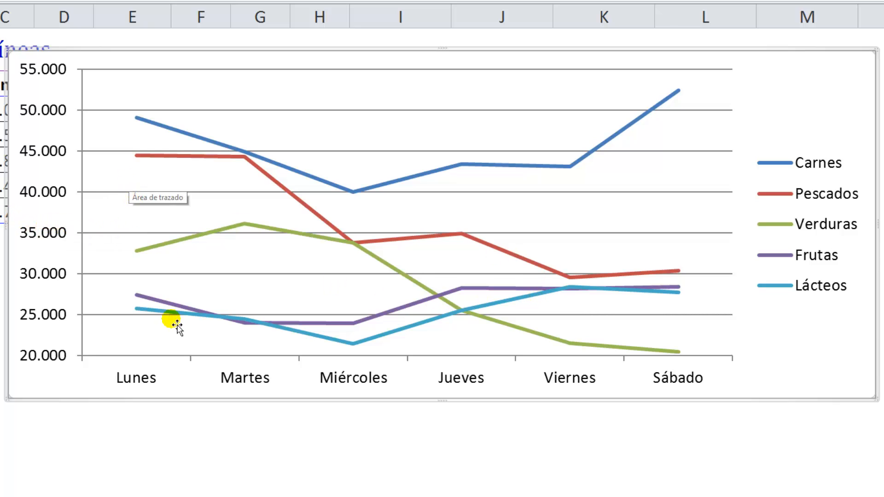
{"action": "mouse_move", "coordinate": [385, 335]}
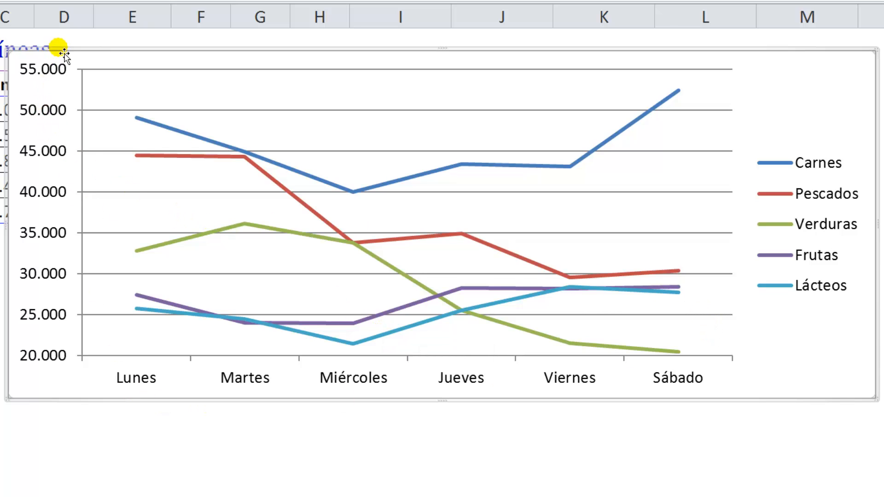
{"action": "left_click_drag", "start_coordinate": [64, 56], "coordinate": [167, 197]}
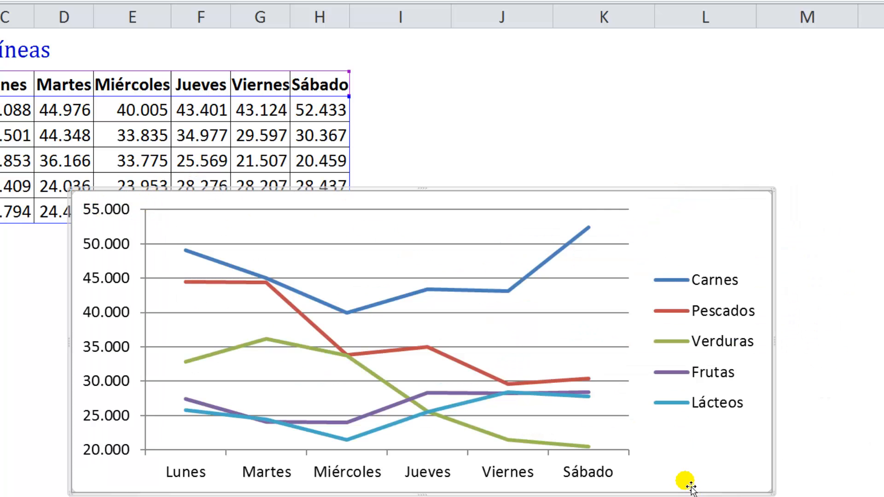
{"action": "right_click", "coordinate": [689, 444]}
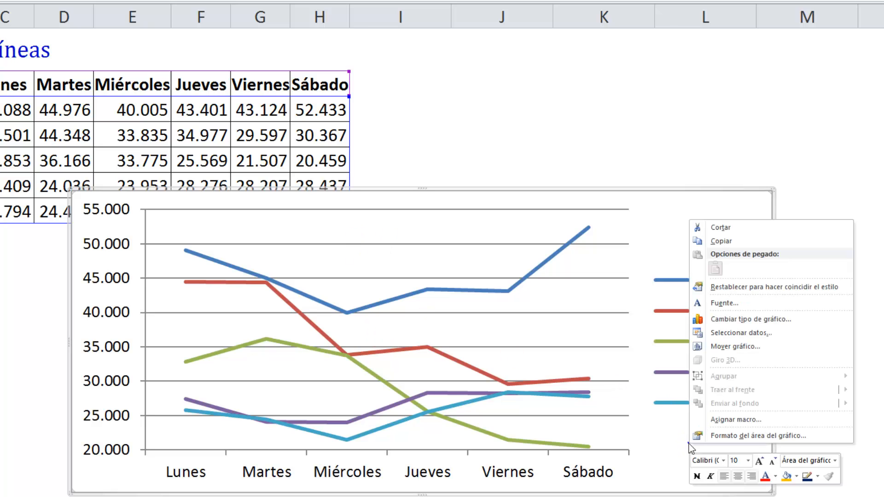
{"action": "left_click", "coordinate": [735, 348]}
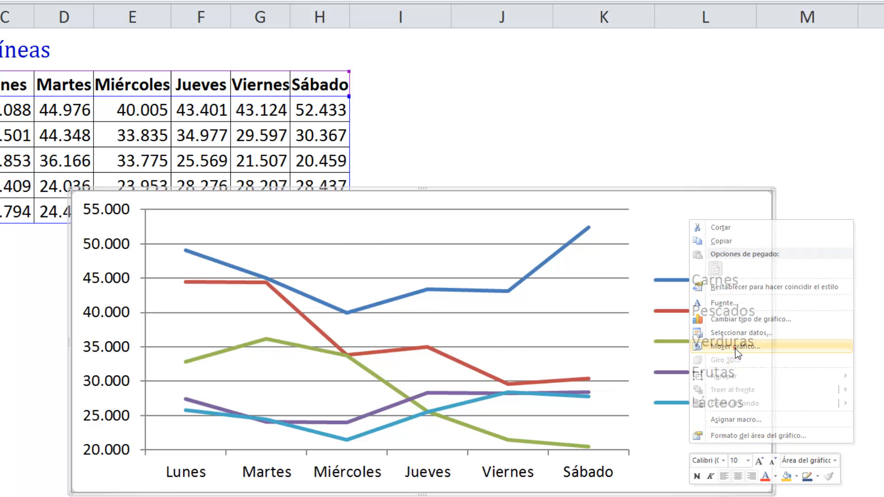
{"action": "left_click", "coordinate": [653, 333]}
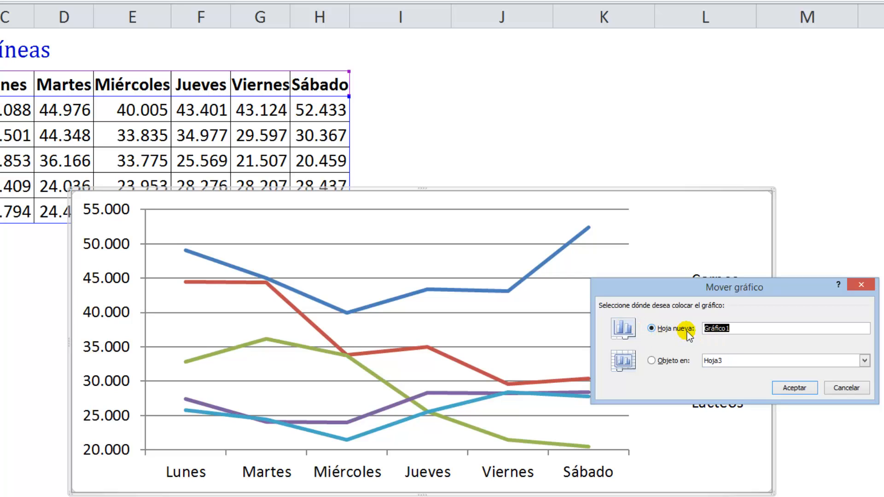
{"action": "left_click", "coordinate": [732, 329]}
{"action": "left_click", "coordinate": [837, 387]}
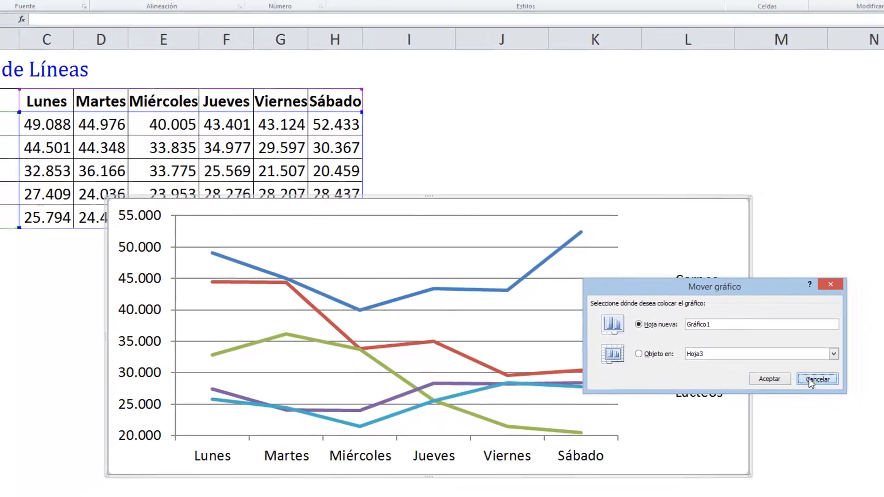
{"action": "left_click", "coordinate": [808, 379]}
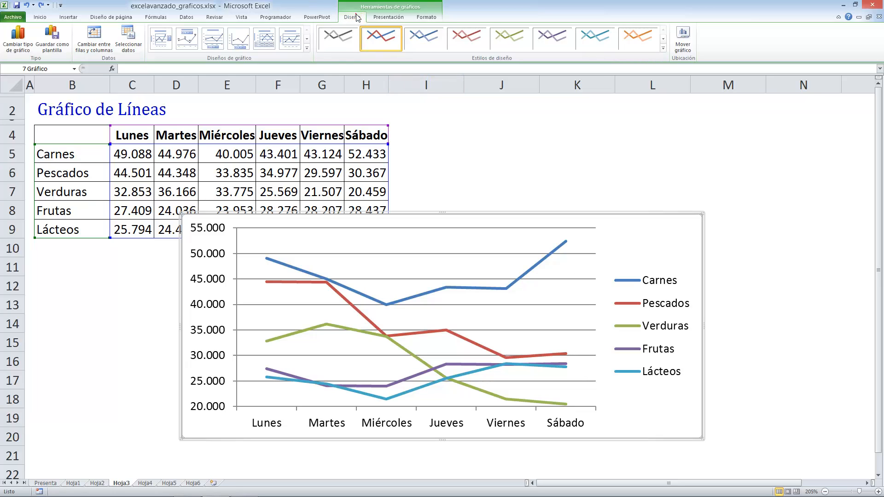
Move the line chart to its own new chart sheet named Gráfico1
{"action": "left_click", "coordinate": [682, 46]}
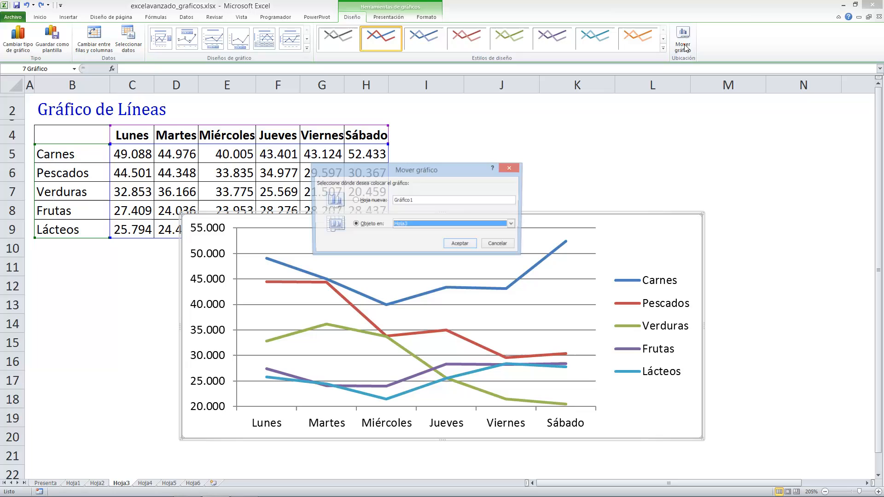
{"action": "left_click", "coordinate": [355, 201]}
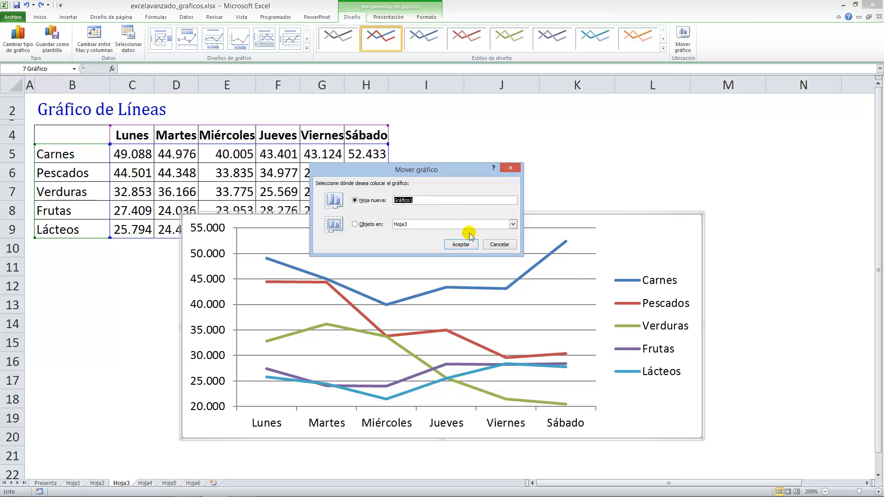
{"action": "left_click", "coordinate": [461, 244]}
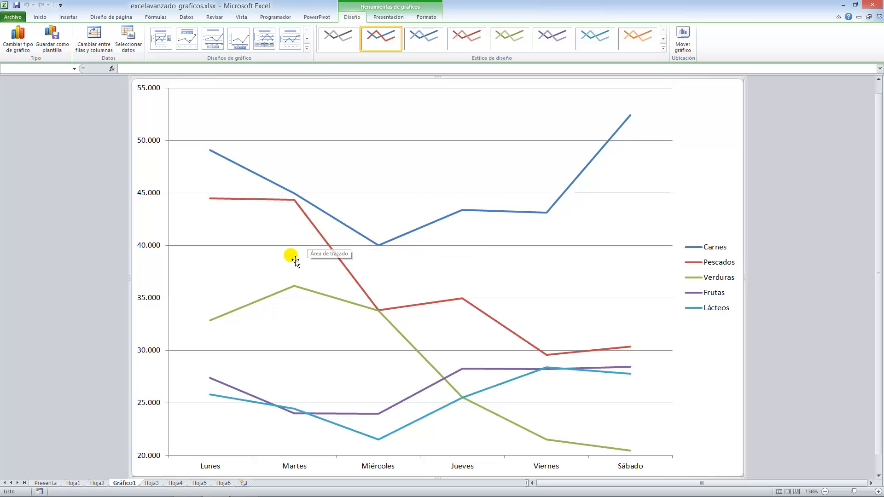
Move the chart from its own sheet back into Hoja3 as an embedded object
{"action": "right_click", "coordinate": [700, 220]}
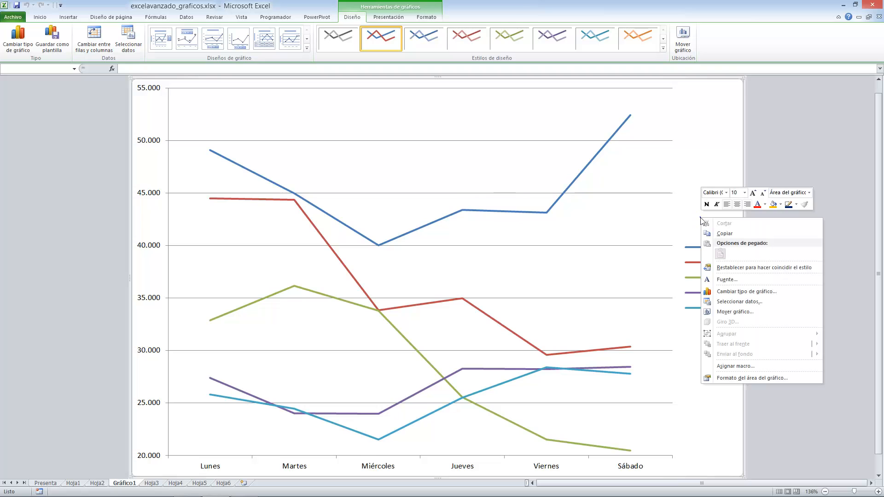
{"action": "left_click", "coordinate": [742, 313]}
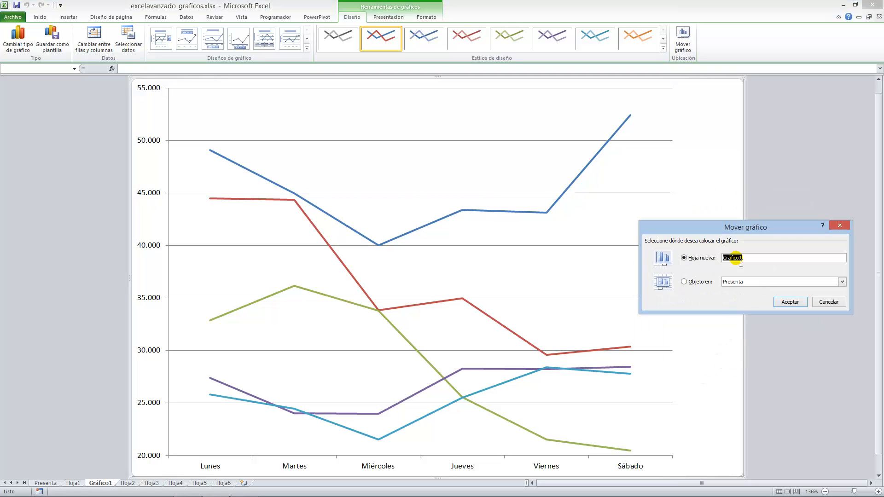
{"action": "left_click", "coordinate": [721, 281]}
{"action": "left_click", "coordinate": [731, 307]}
{"action": "left_click", "coordinate": [788, 303]}
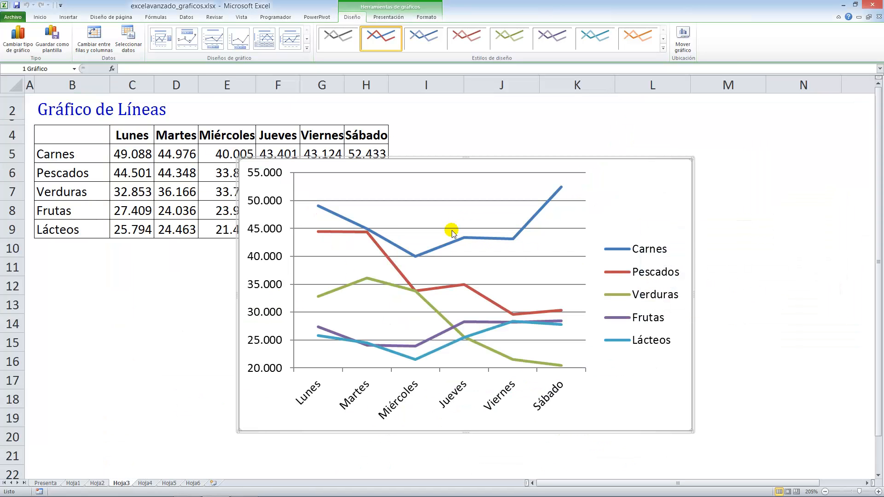
Shrink the chart and place it to the right of the table, undoing the last shift
{"action": "left_click_drag", "start_coordinate": [303, 166], "coordinate": [410, 121]}
{"action": "left_click", "coordinate": [263, 273]}
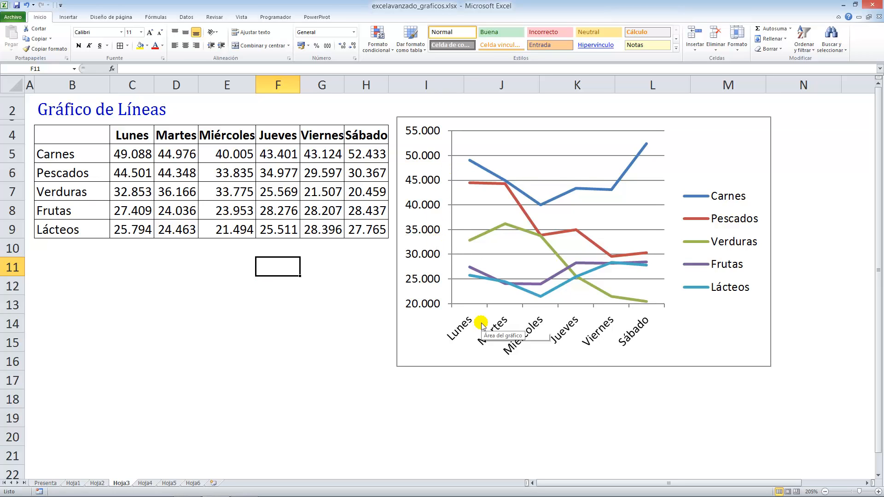
{"action": "key", "text": "ctrl+z"}
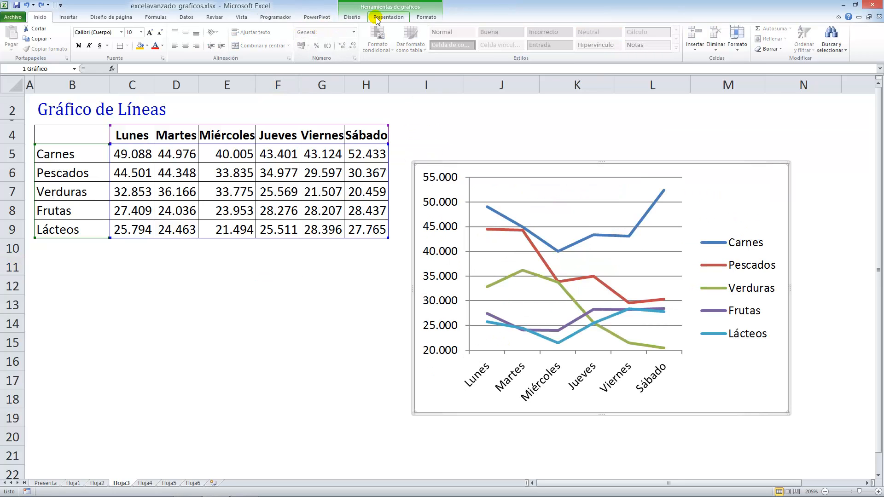
Add a chart title positioned above the plot area
{"action": "left_click", "coordinate": [352, 18]}
{"action": "left_click", "coordinate": [387, 18]}
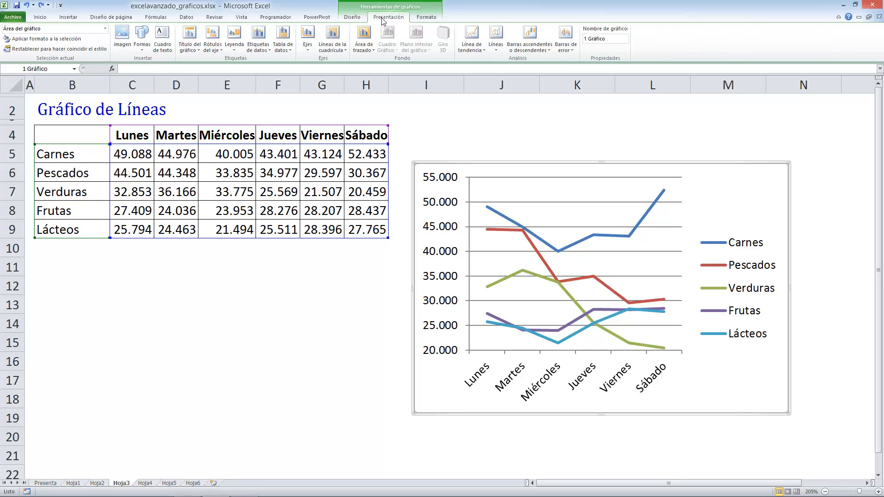
{"action": "left_click", "coordinate": [193, 33]}
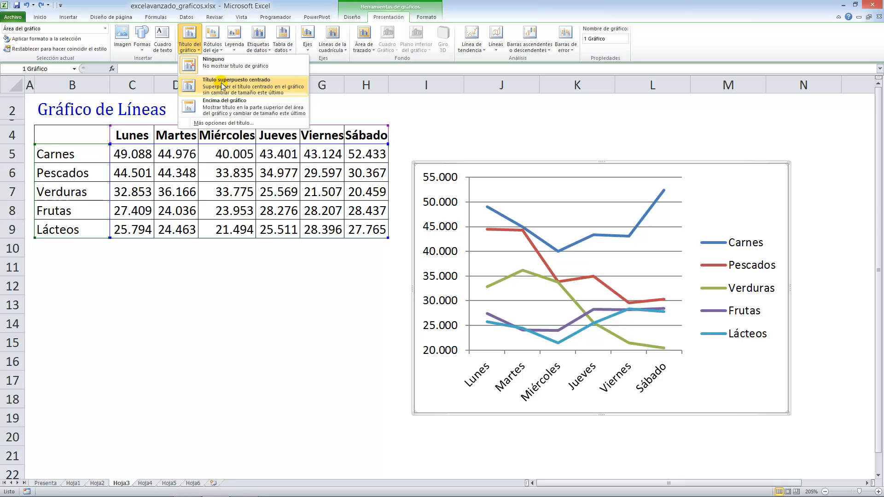
{"action": "left_click", "coordinate": [227, 105]}
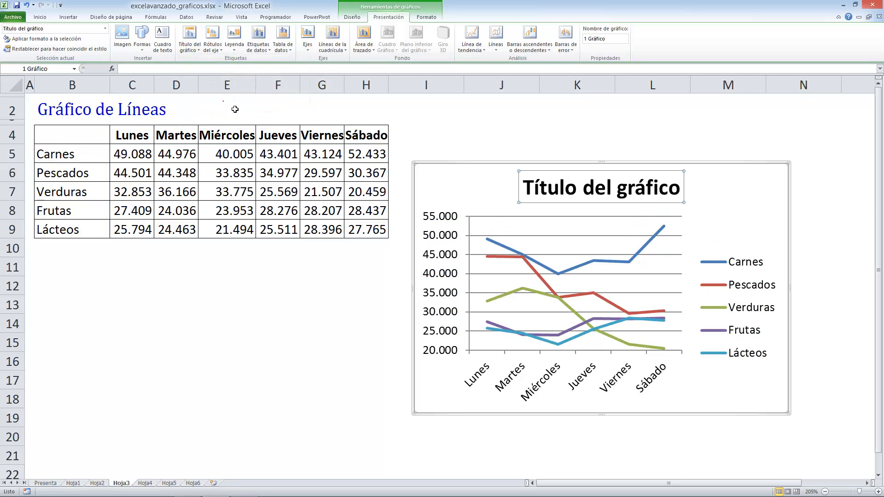
Replace the chart title's placeholder text with "Articulos a la venta"
{"action": "left_click", "coordinate": [547, 190]}
{"action": "left_click_drag", "start_coordinate": [523, 189], "coordinate": [662, 188]}
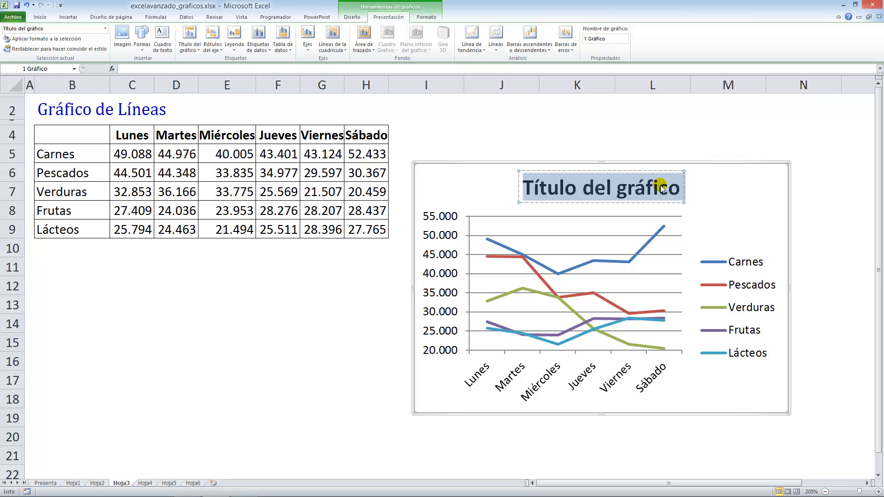
{"action": "type", "text": "Articu"}
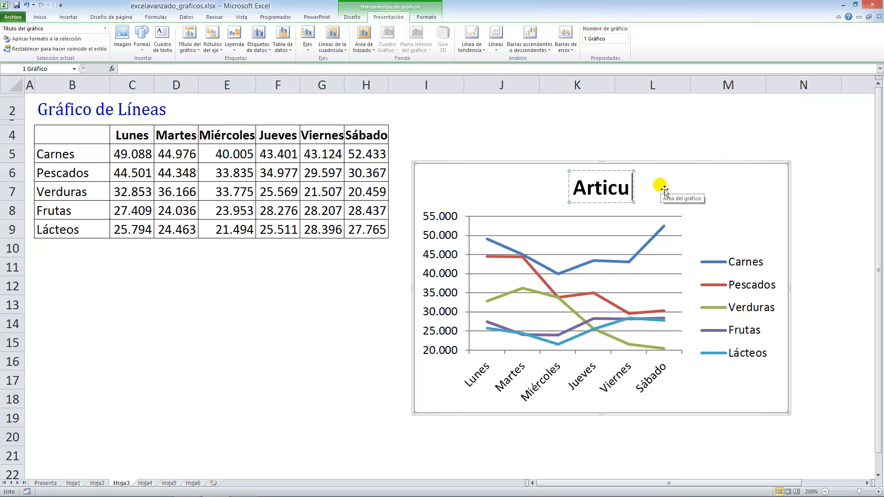
{"action": "type", "text": "los a l"}
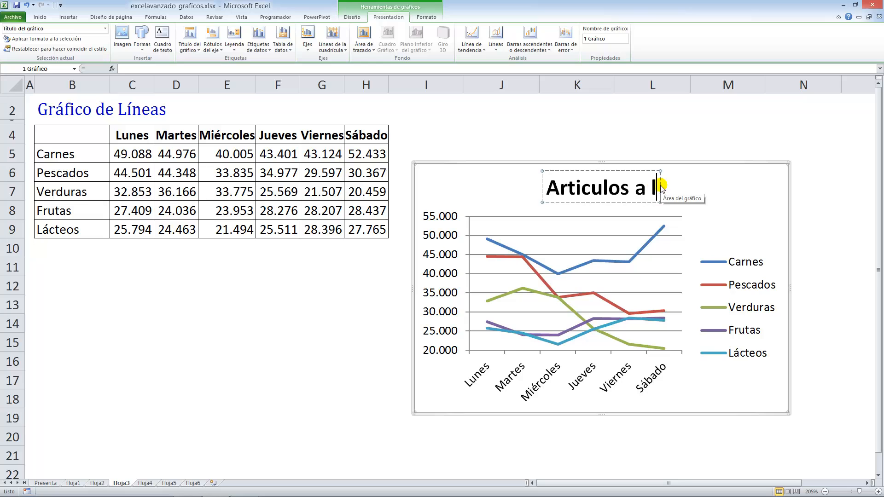
{"action": "type", "text": "a venta"}
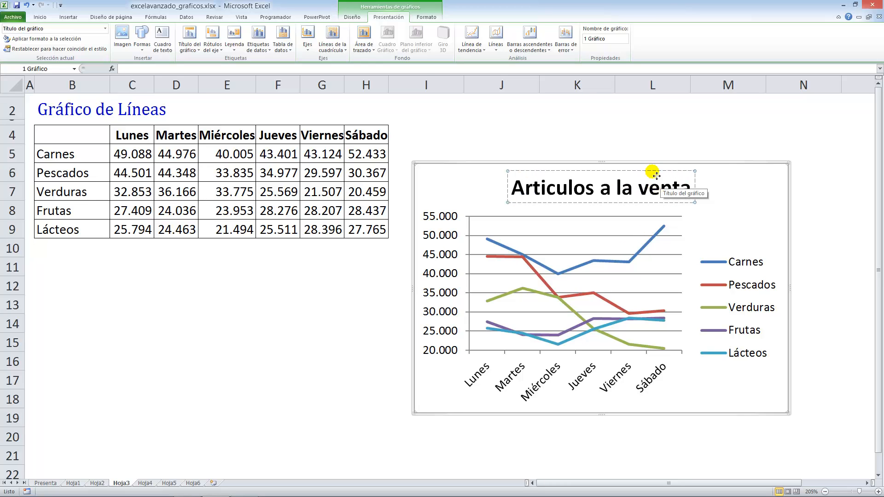
{"action": "left_click", "coordinate": [718, 209]}
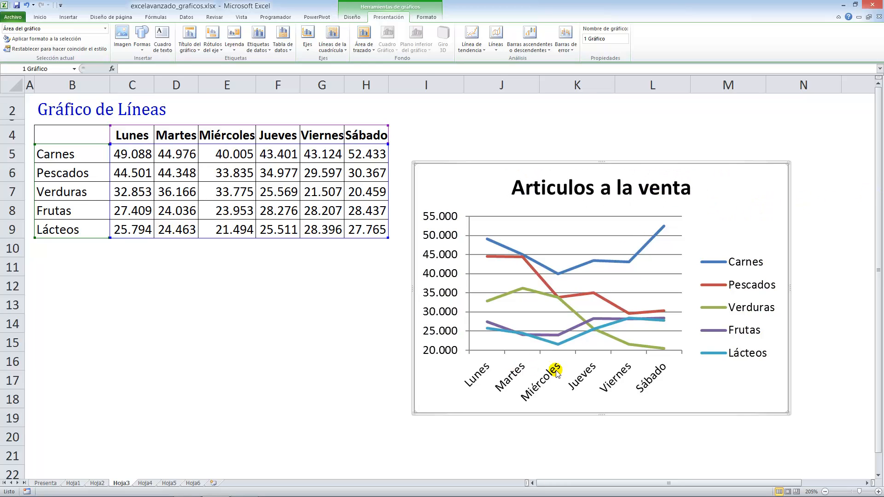
Add a primary horizontal axis title below the axis
{"action": "left_click", "coordinate": [213, 44]}
{"action": "mouse_move", "coordinate": [228, 73]}
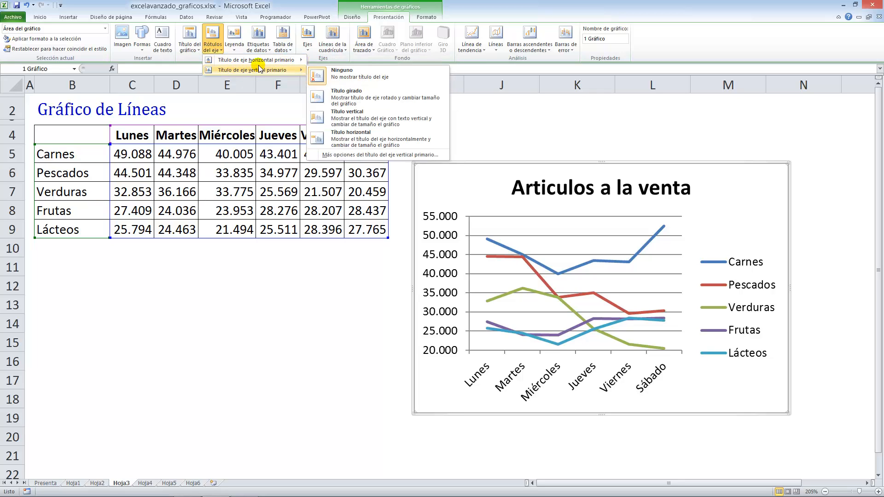
{"action": "mouse_move", "coordinate": [258, 60]}
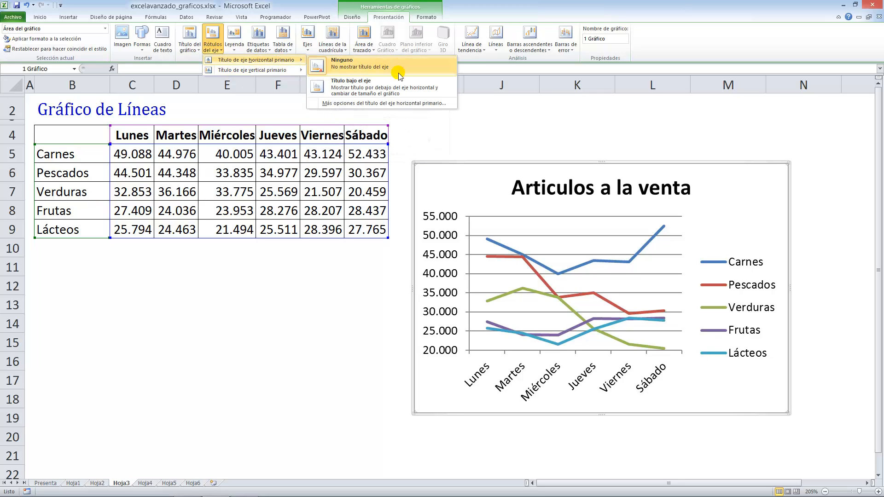
{"action": "left_click", "coordinate": [365, 85]}
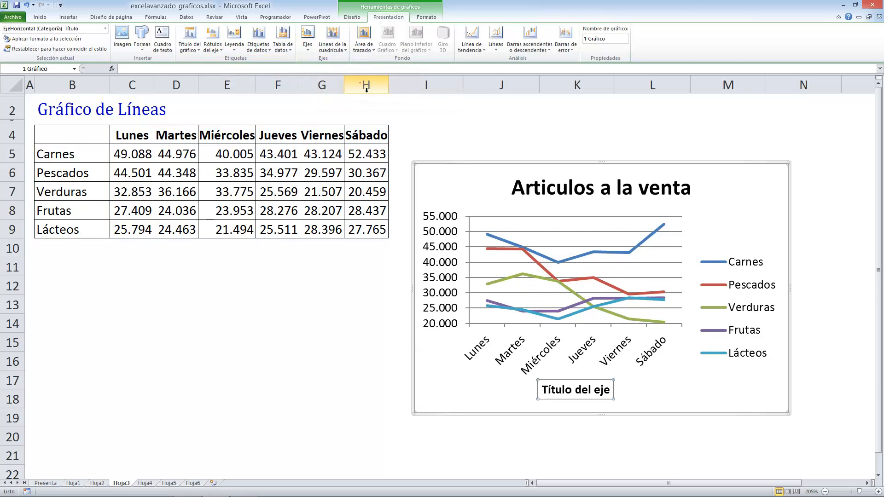
Set the horizontal axis title text to "Días de mercado"
{"action": "type", "text": "D"}
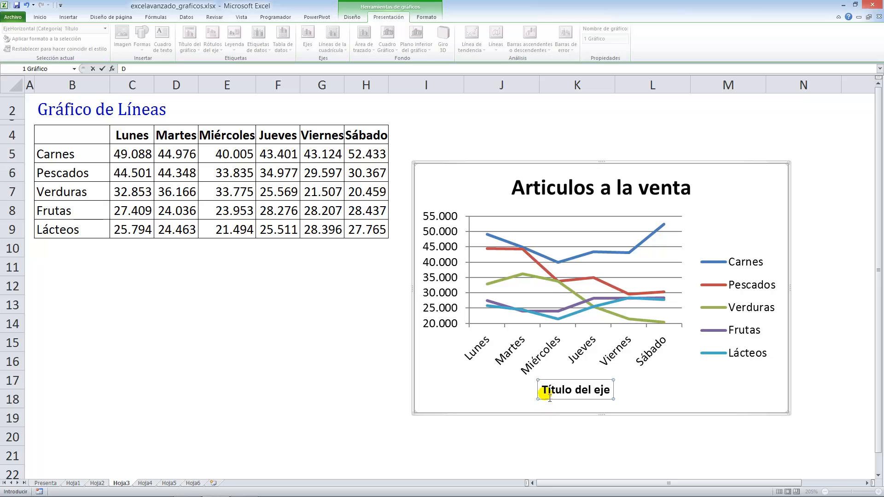
{"action": "key", "text": "Return"}
{"action": "key", "text": "Right"}
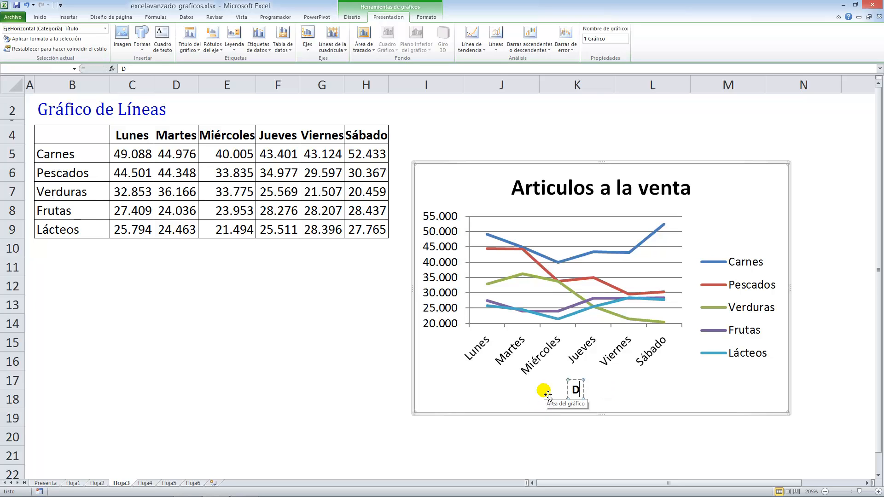
{"action": "type", "text": "ías de merca"}
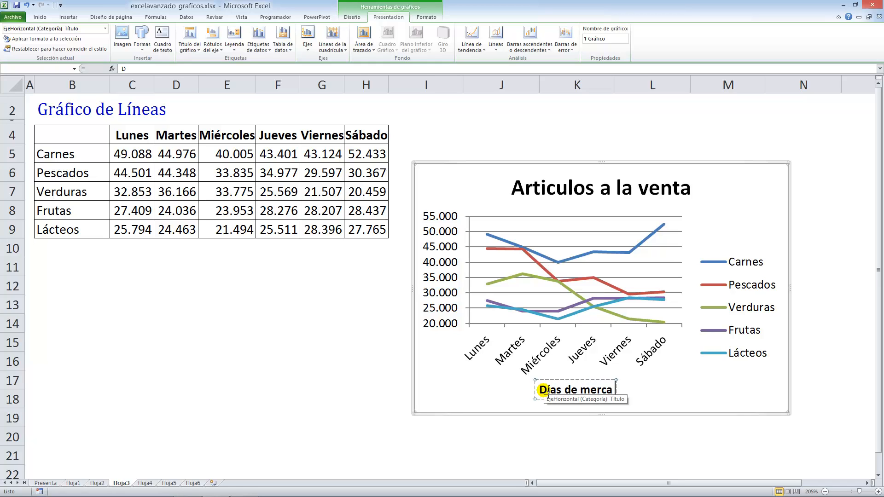
{"action": "type", "text": "do"}
{"action": "left_click", "coordinate": [467, 395]}
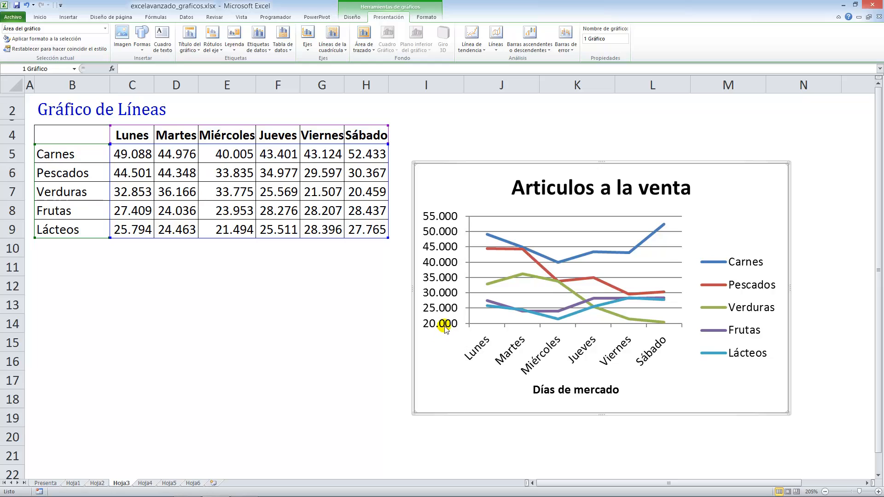
Add a rotated primary vertical axis title to the chart and replace its placeholder text with "Facturación (€)"
{"action": "left_click", "coordinate": [213, 50]}
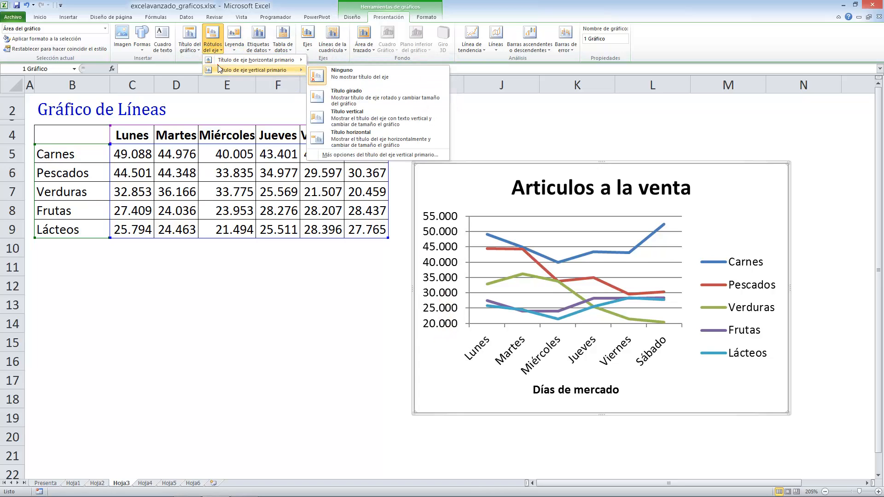
{"action": "left_click", "coordinate": [362, 96]}
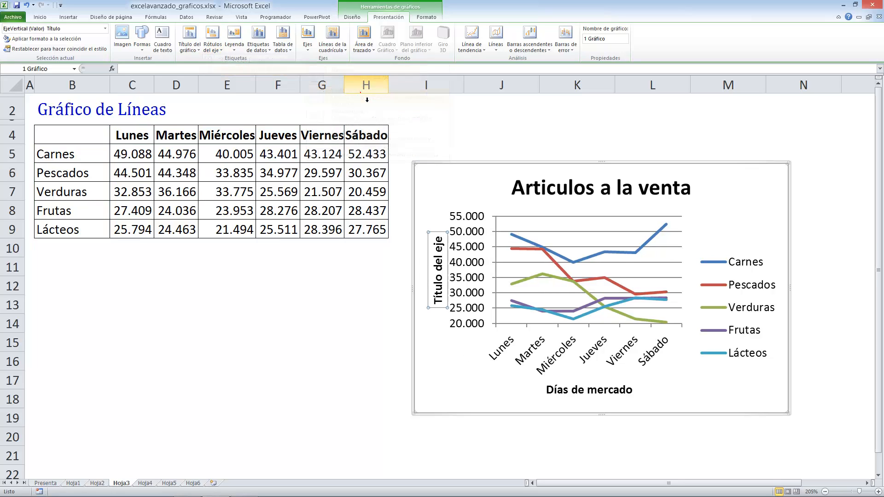
{"action": "left_click", "coordinate": [438, 299]}
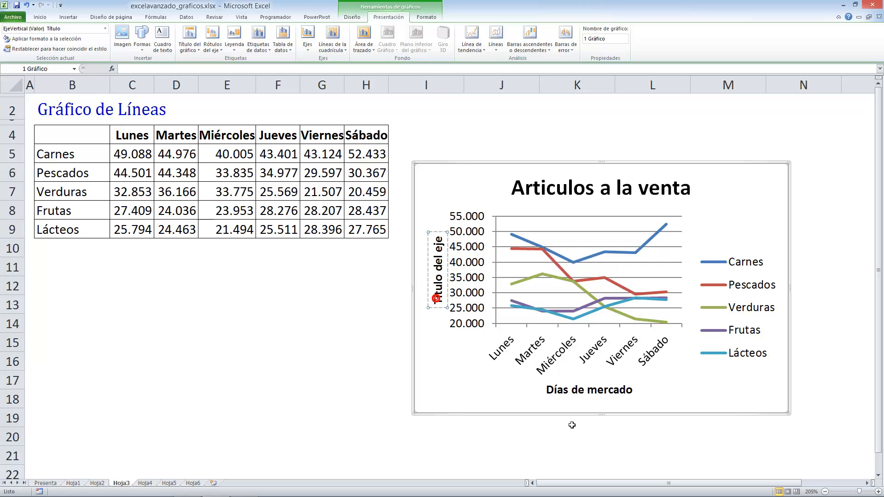
{"action": "key", "text": "Delete"}
{"action": "key", "text": "Delete"}
{"action": "key", "text": "Delete"}
{"action": "key", "text": "Delete"}
{"action": "key", "text": "Delete"}
{"action": "key", "text": "Delete"}
{"action": "key", "text": "Delete"}
{"action": "key", "text": "Delete"}
{"action": "key", "text": "Delete"}
{"action": "key", "text": "Delete"}
{"action": "key", "text": "Delete"}
{"action": "key", "text": "Delete"}
{"action": "key", "text": "Delete"}
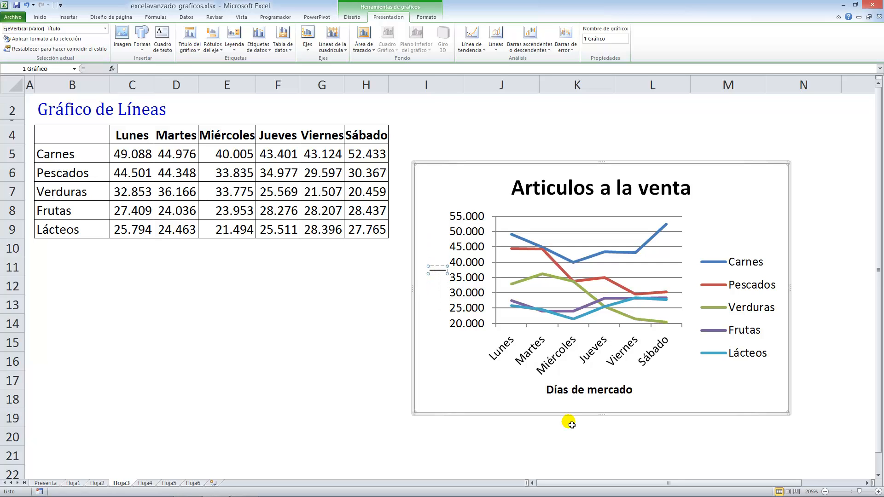
{"action": "type", "text": "Facturación (€)"}
{"action": "left_click", "coordinate": [459, 393]}
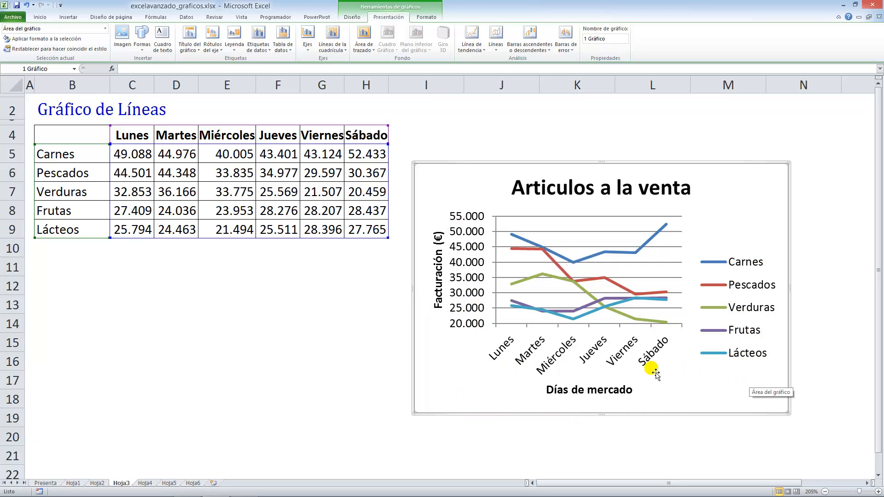
Enlarge the chart outward from its lower-left corner and set the horizontal axis labels' font size to 6
{"action": "left_click_drag", "start_coordinate": [413, 414], "coordinate": [388, 428]}
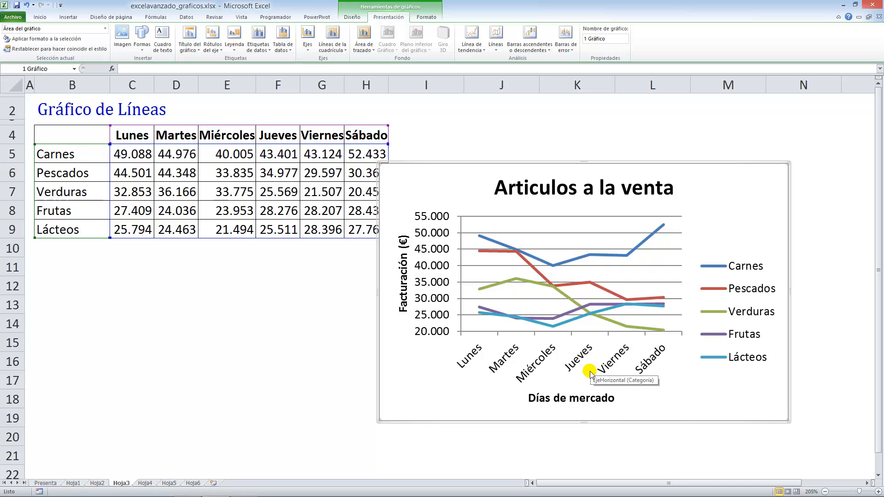
{"action": "left_click", "coordinate": [468, 363]}
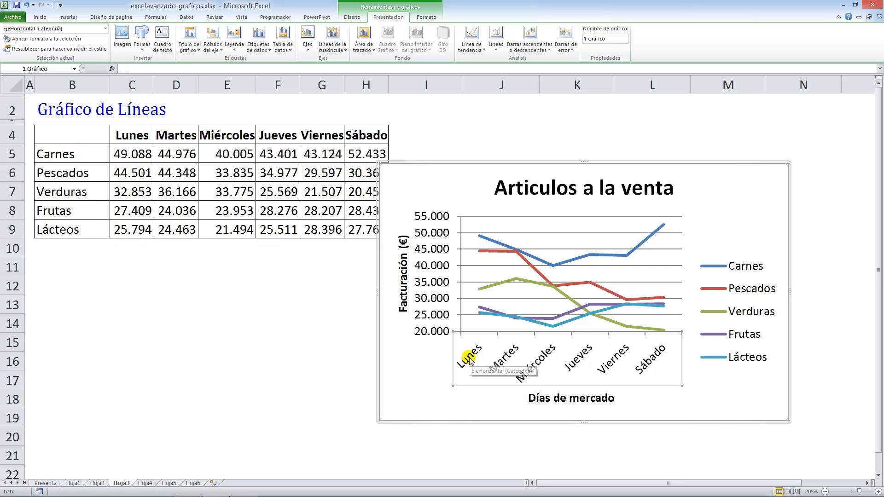
{"action": "right_click", "coordinate": [467, 364]}
{"action": "left_click", "coordinate": [508, 386]}
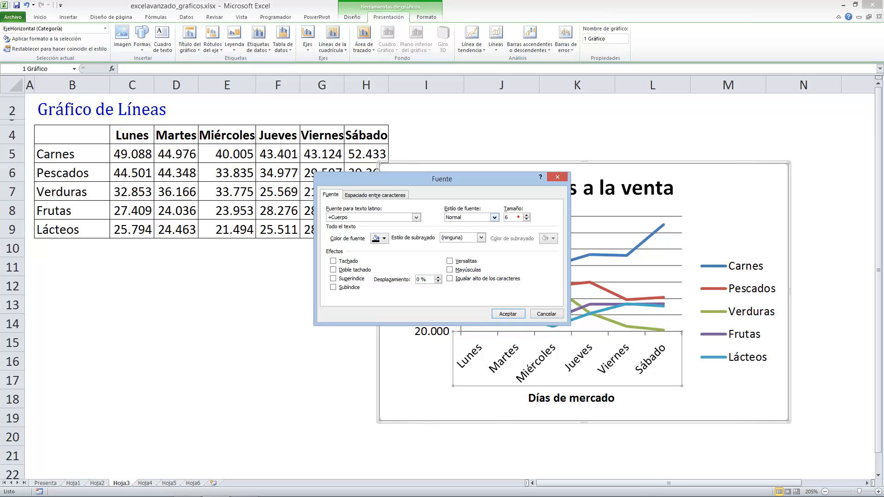
{"action": "left_click", "coordinate": [508, 314]}
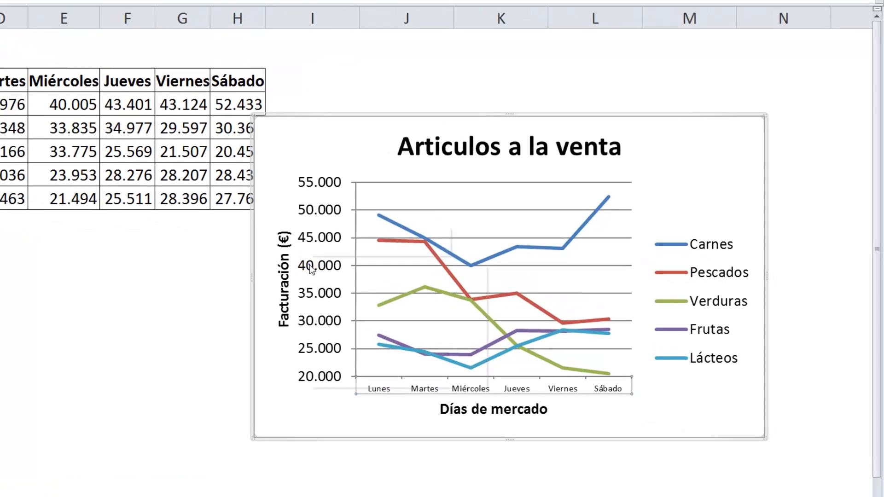
Set the font size of the vertical axis labels to 6
{"action": "right_click", "coordinate": [311, 267]}
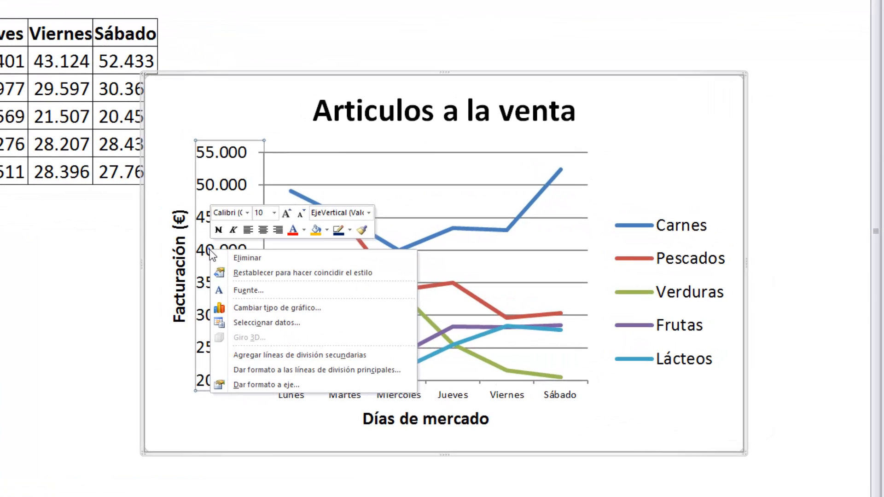
{"action": "left_click", "coordinate": [243, 290]}
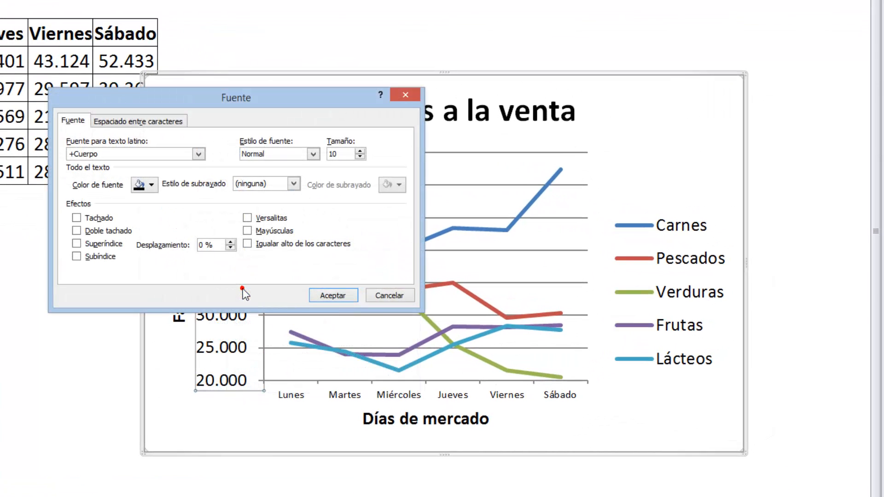
{"action": "double_click", "coordinate": [343, 153]}
{"action": "type", "text": "6"}
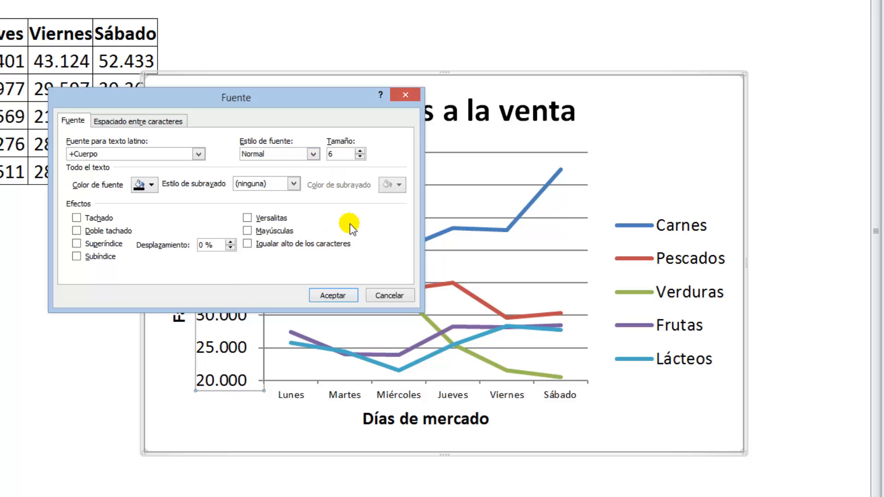